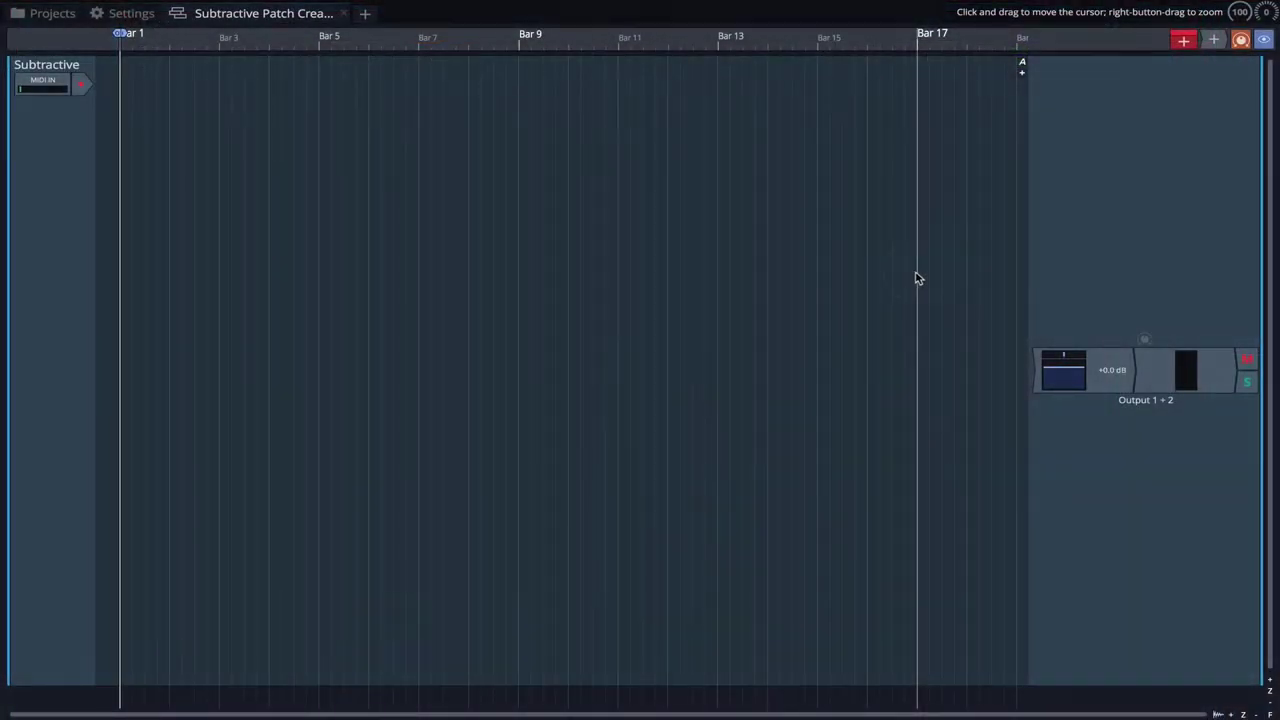
- Add the Subtractive synth from the Waveform plugins to the track's signal chain and open its editor
drag(1213, 40, 1057, 367)
mouse_move(1030, 318)
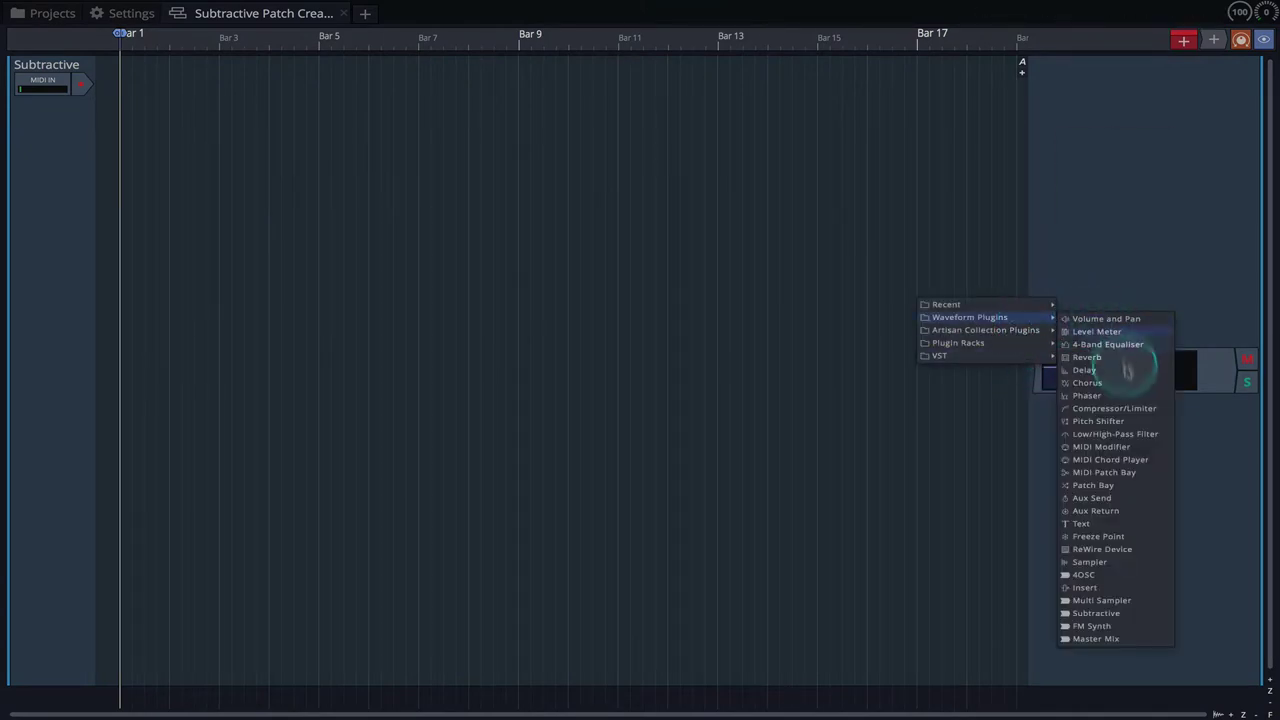
click(1124, 617)
double_click(1063, 383)
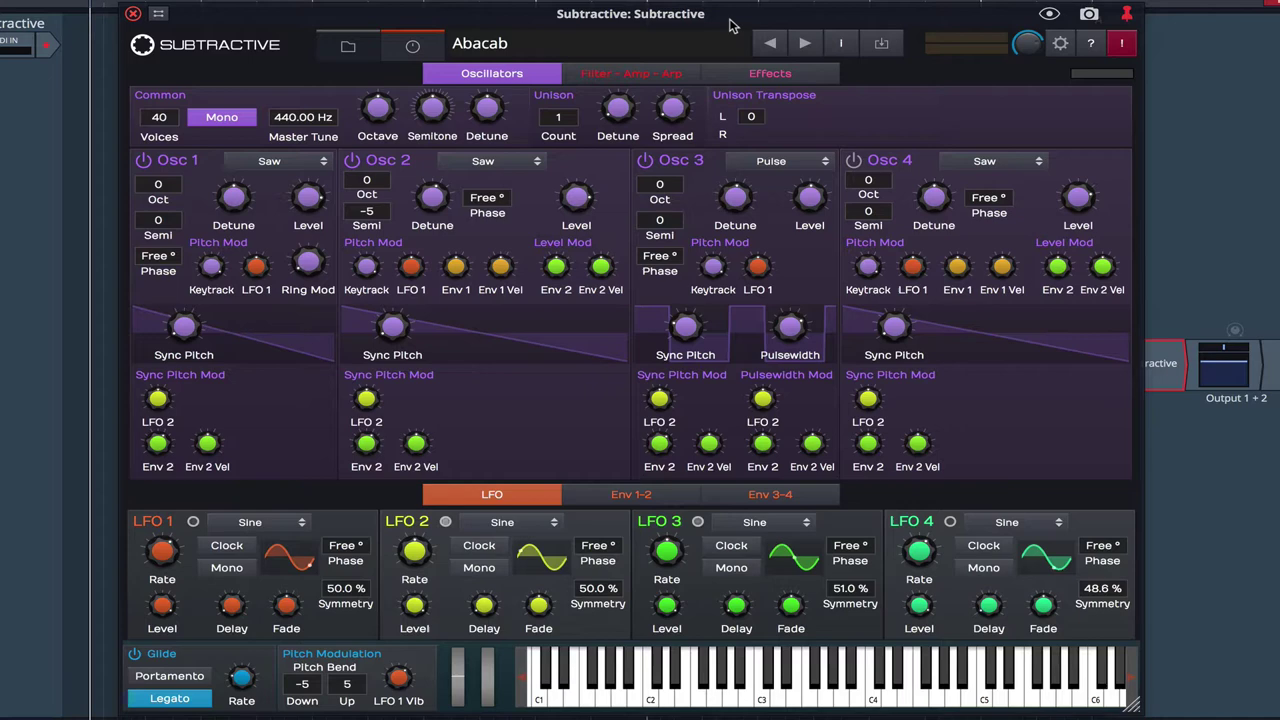
- Load the Default Instrument preset from the Default category and return to the synth's parameter view
click(348, 47)
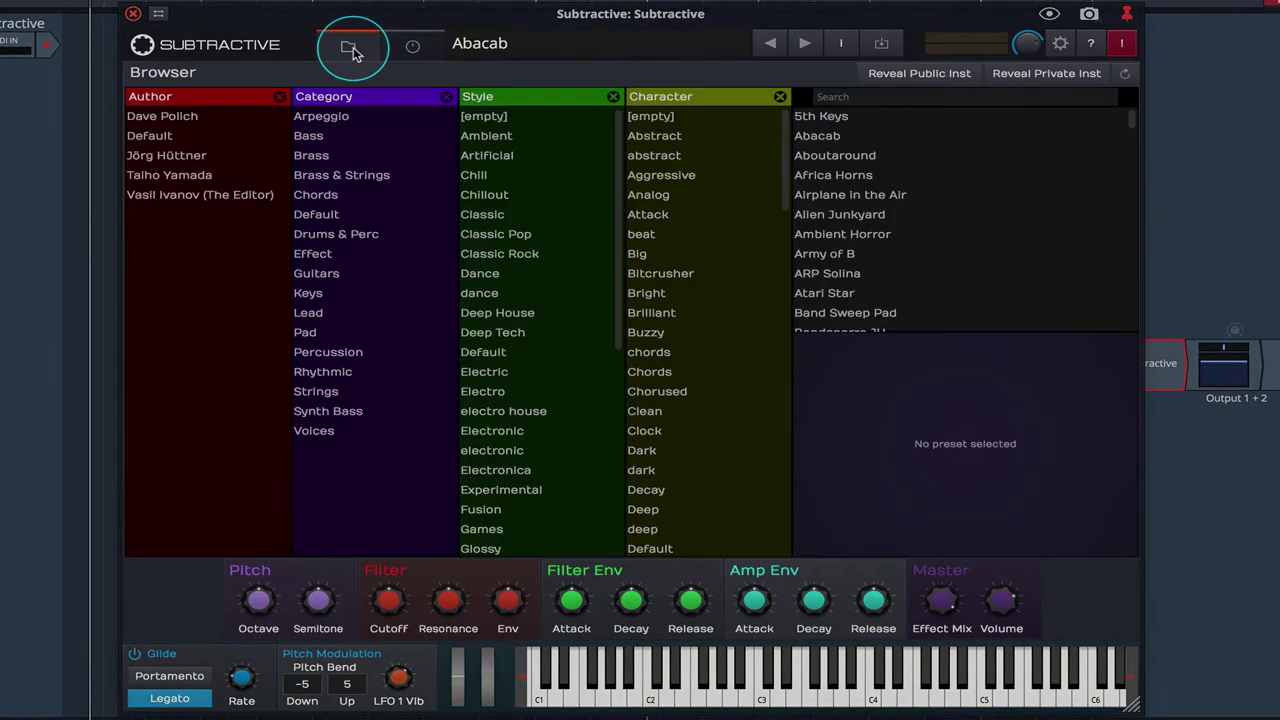
click(340, 215)
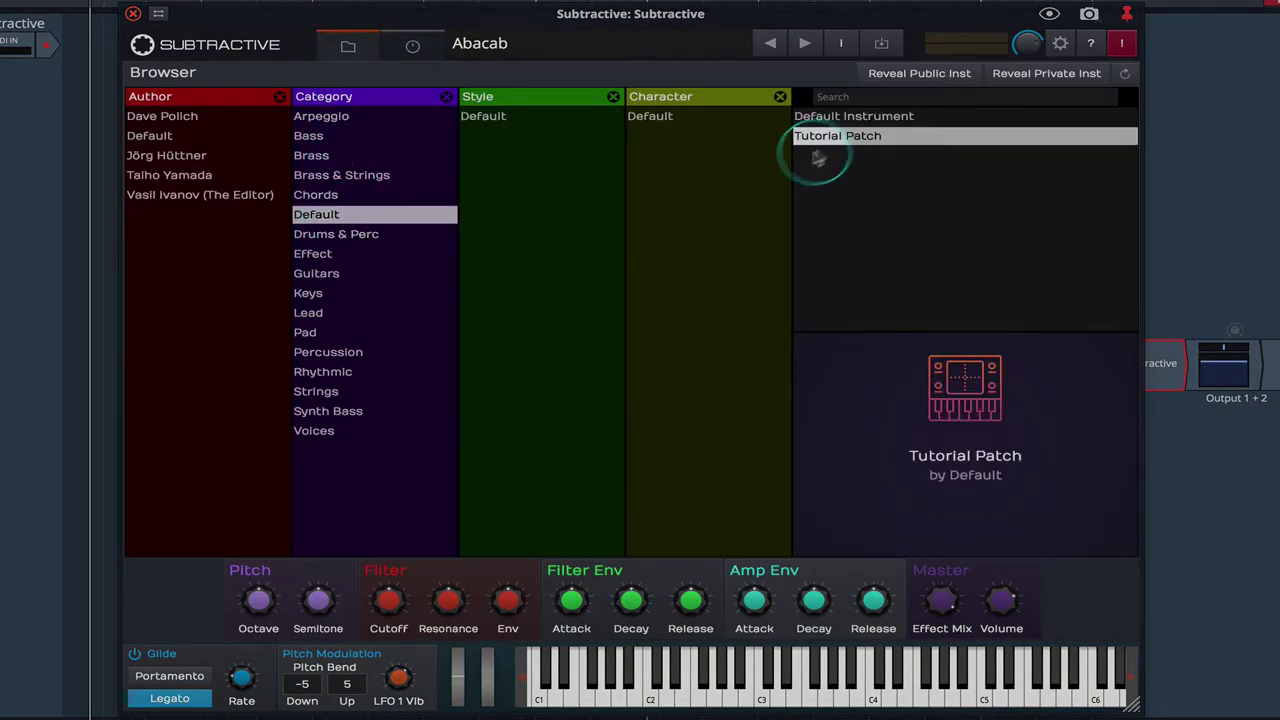
click(860, 116)
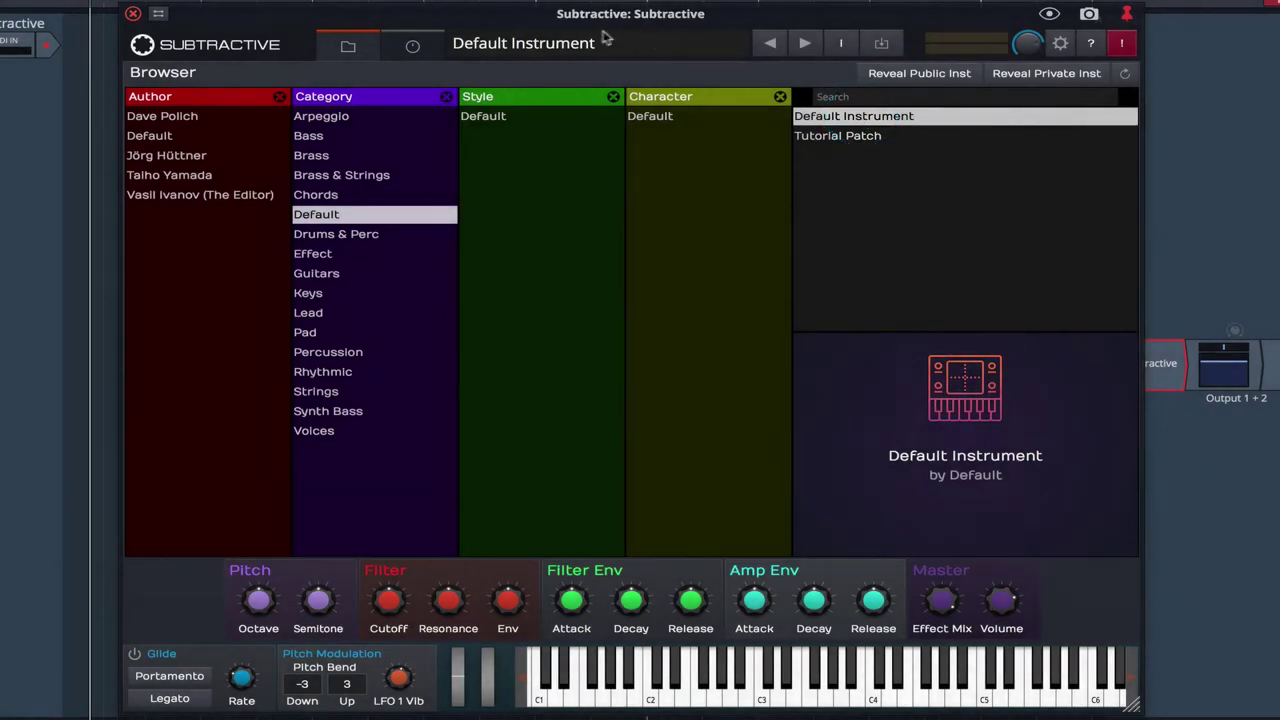
click(430, 48)
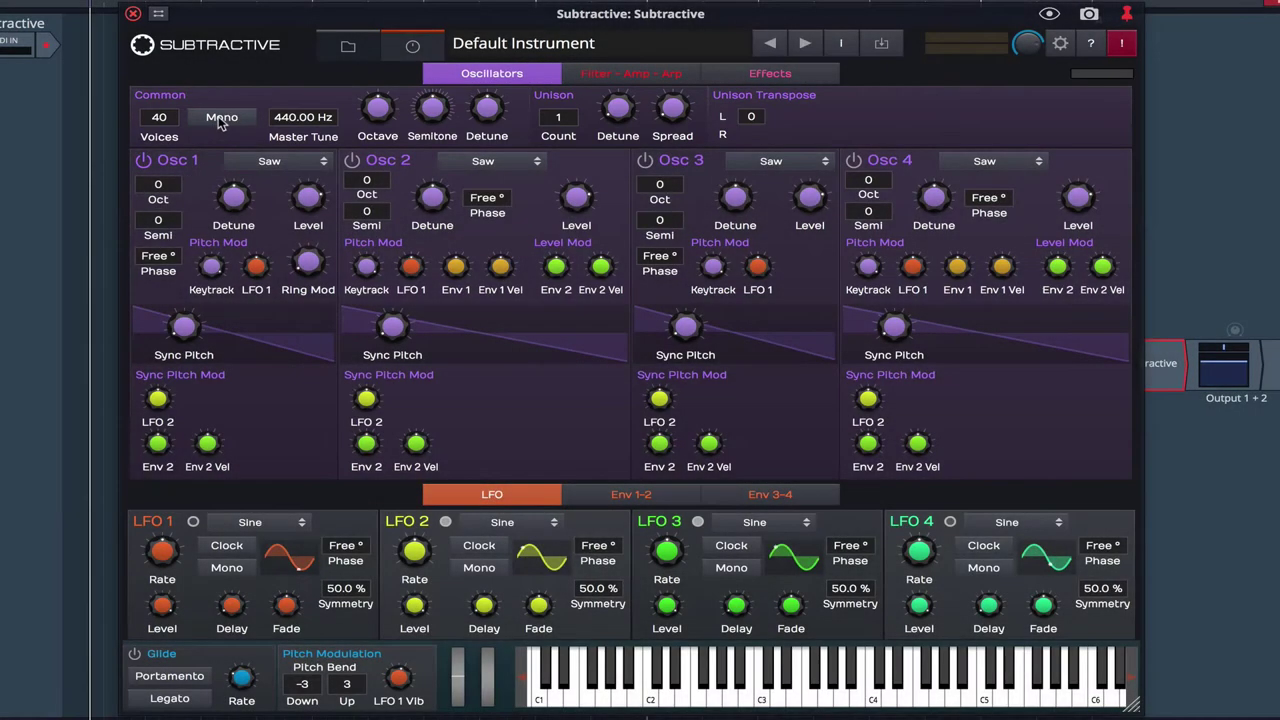
- Enable Mono mode for the patch and set the unison count to 4
click(220, 118)
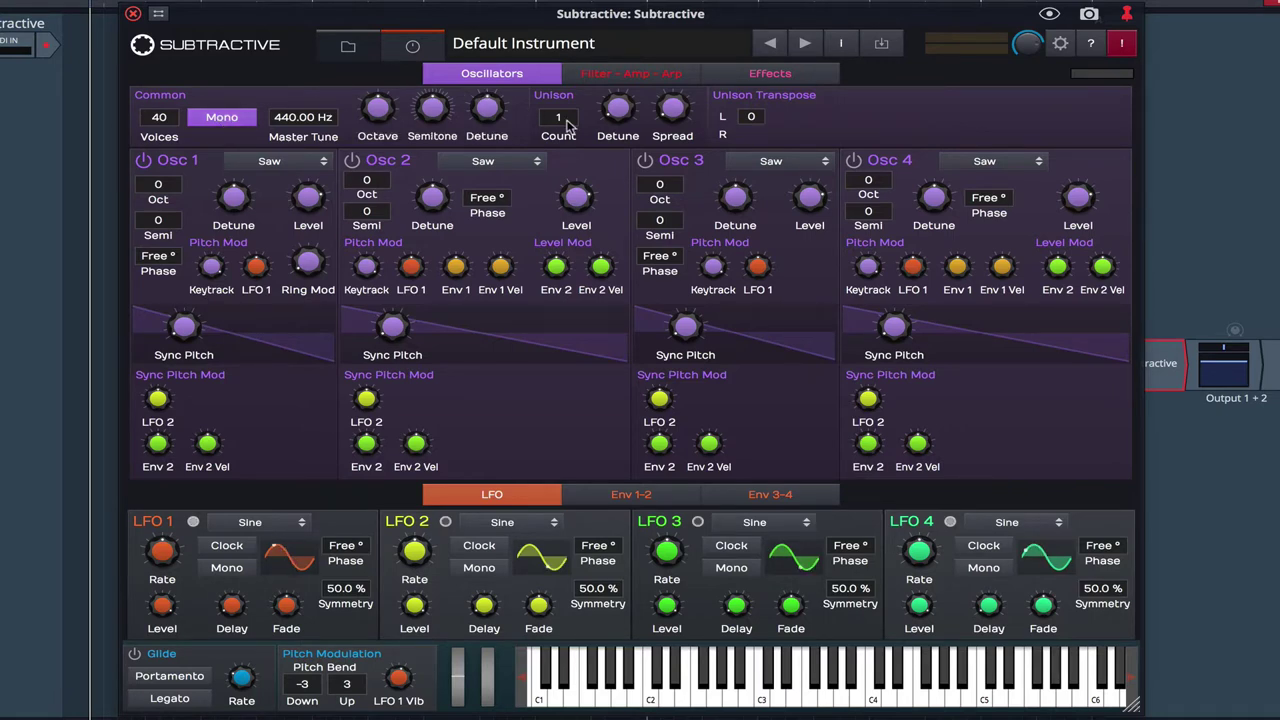
drag(565, 121, 580, 92)
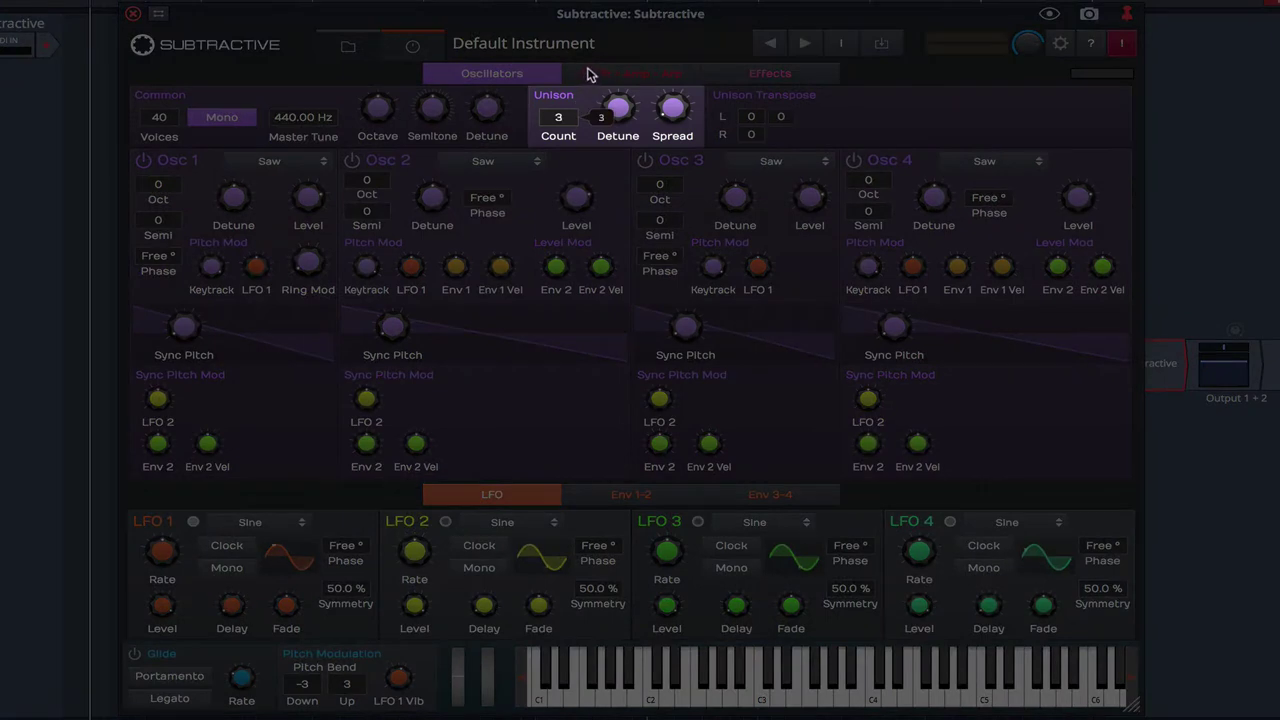
drag(594, 48, 598, 38)
- Raise the unison detune and spread, and set the second left and right unison transpose values to -7
drag(619, 112, 632, 72)
drag(676, 110, 732, 0)
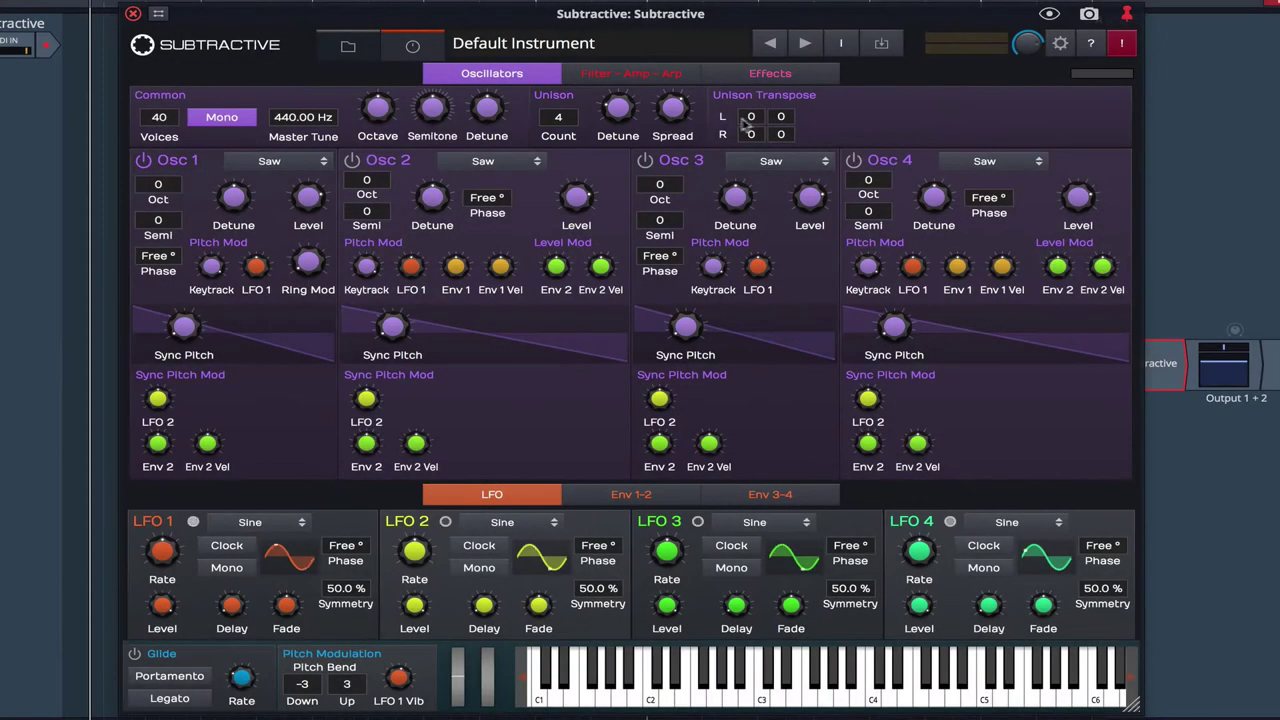
drag(783, 118, 783, 162)
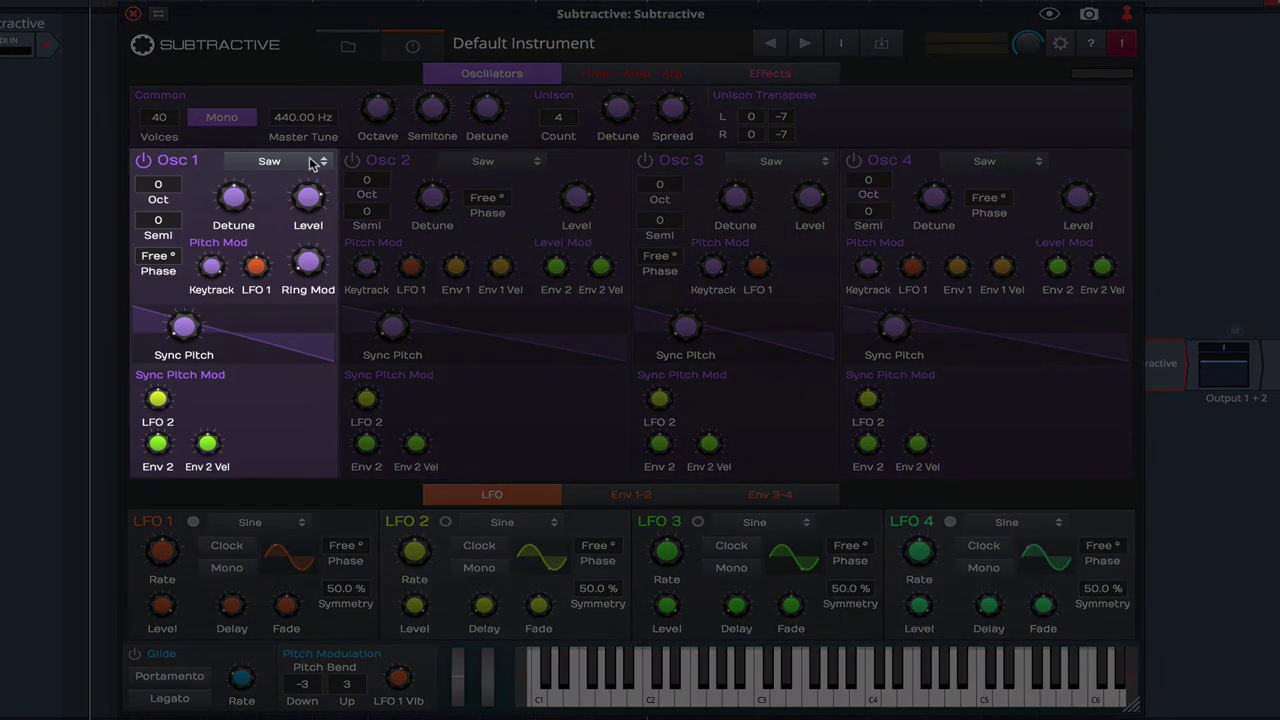
- Change Osc 1's waveform to Pulse and set its octave to -1
click(312, 163)
click(277, 197)
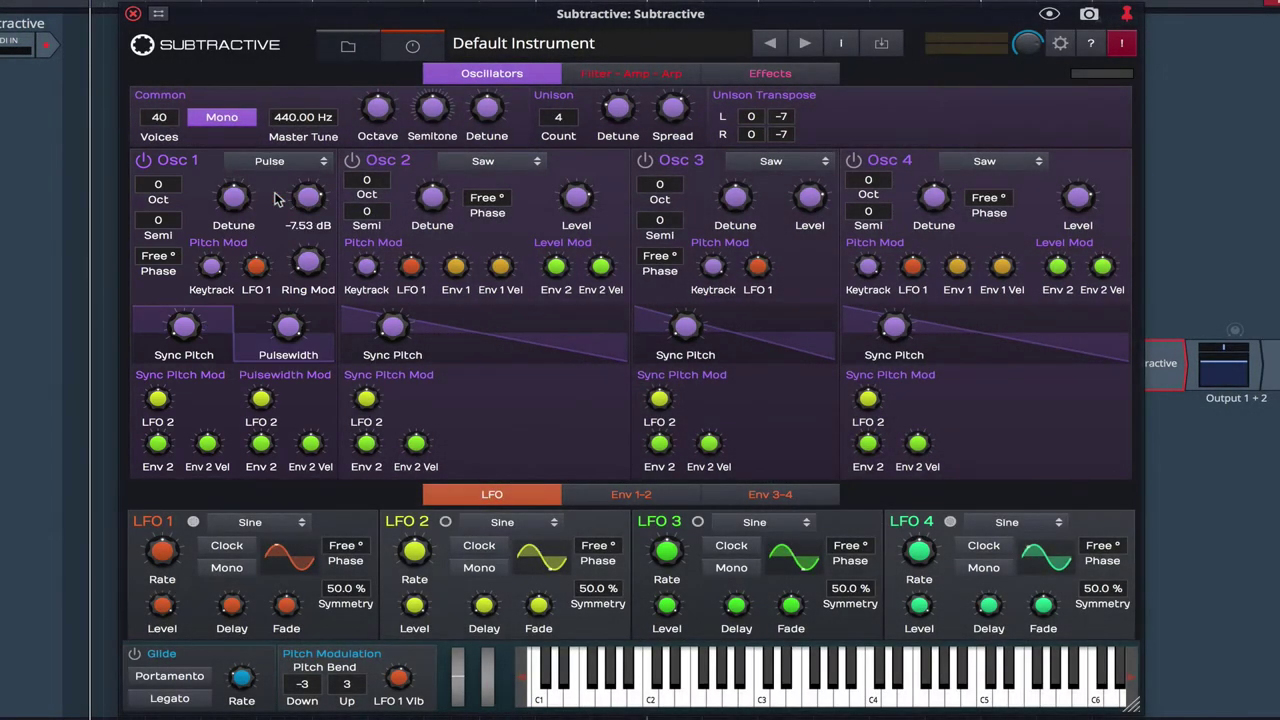
drag(164, 184, 161, 215)
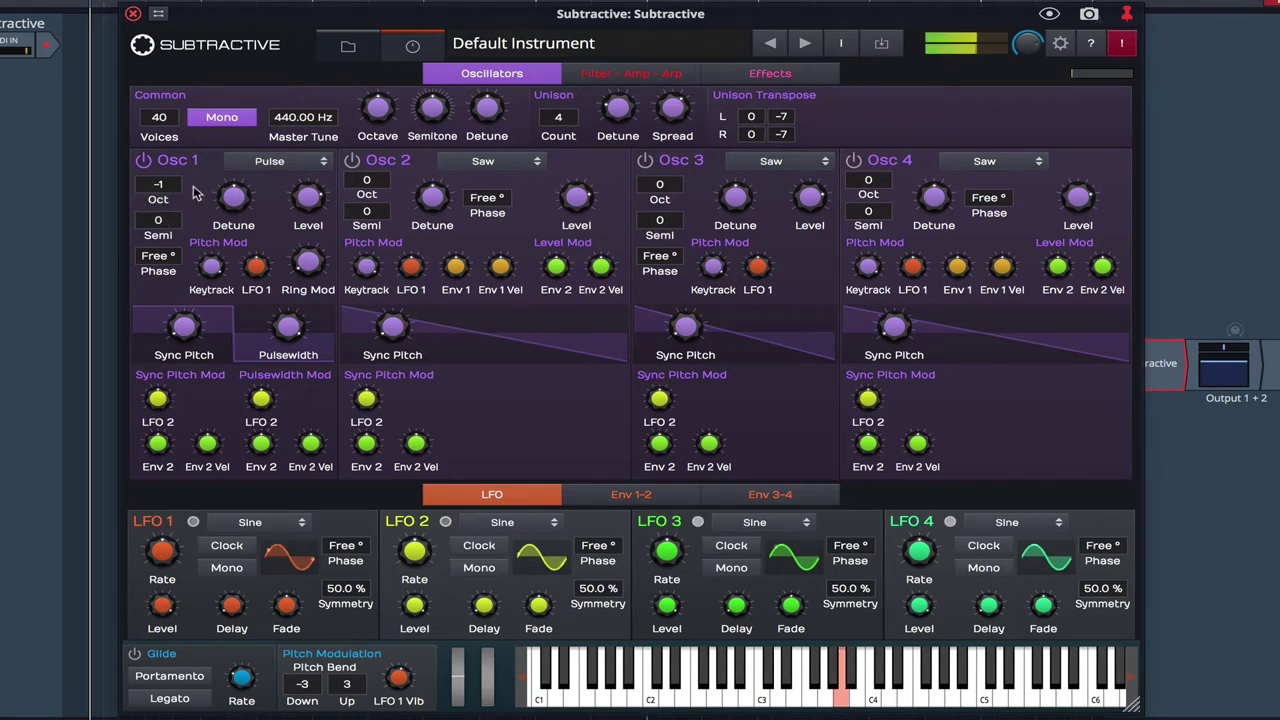
- Reduce Osc 1's pulse width to about 91 % and raise the LFO 2 amount of its sync pitch modulation
mouse_move(288, 330)
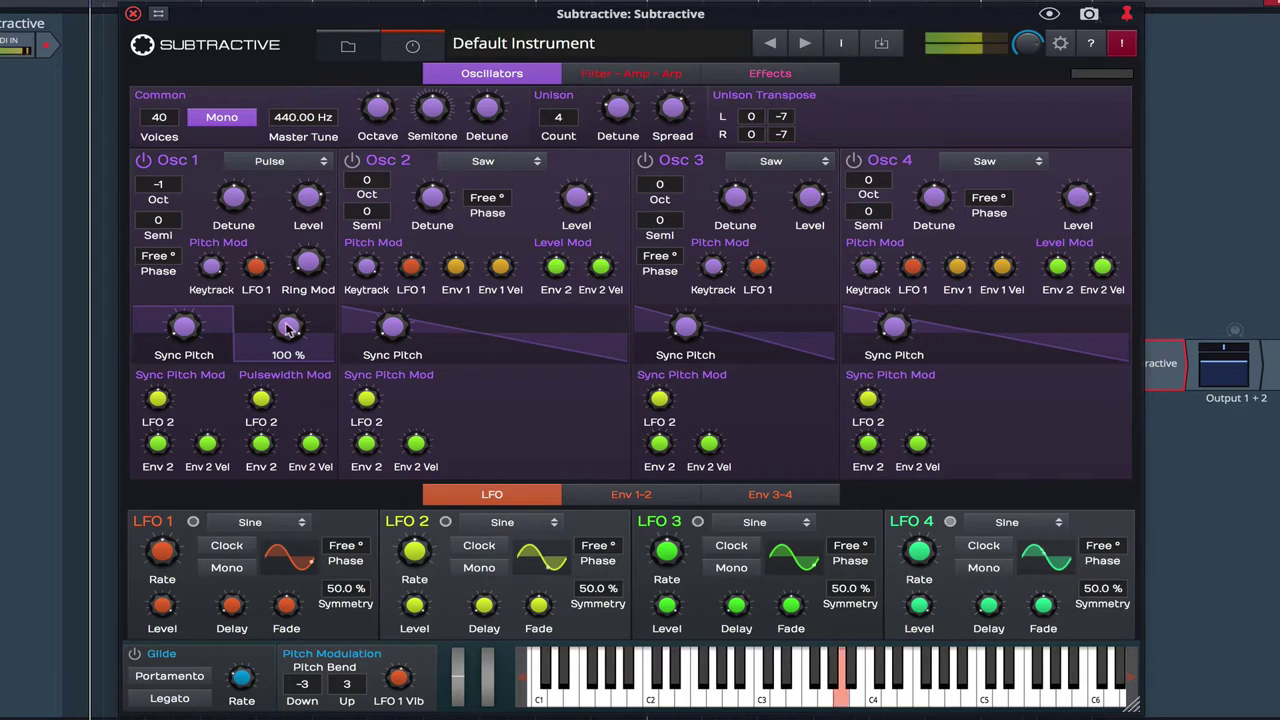
drag(288, 330, 282, 347)
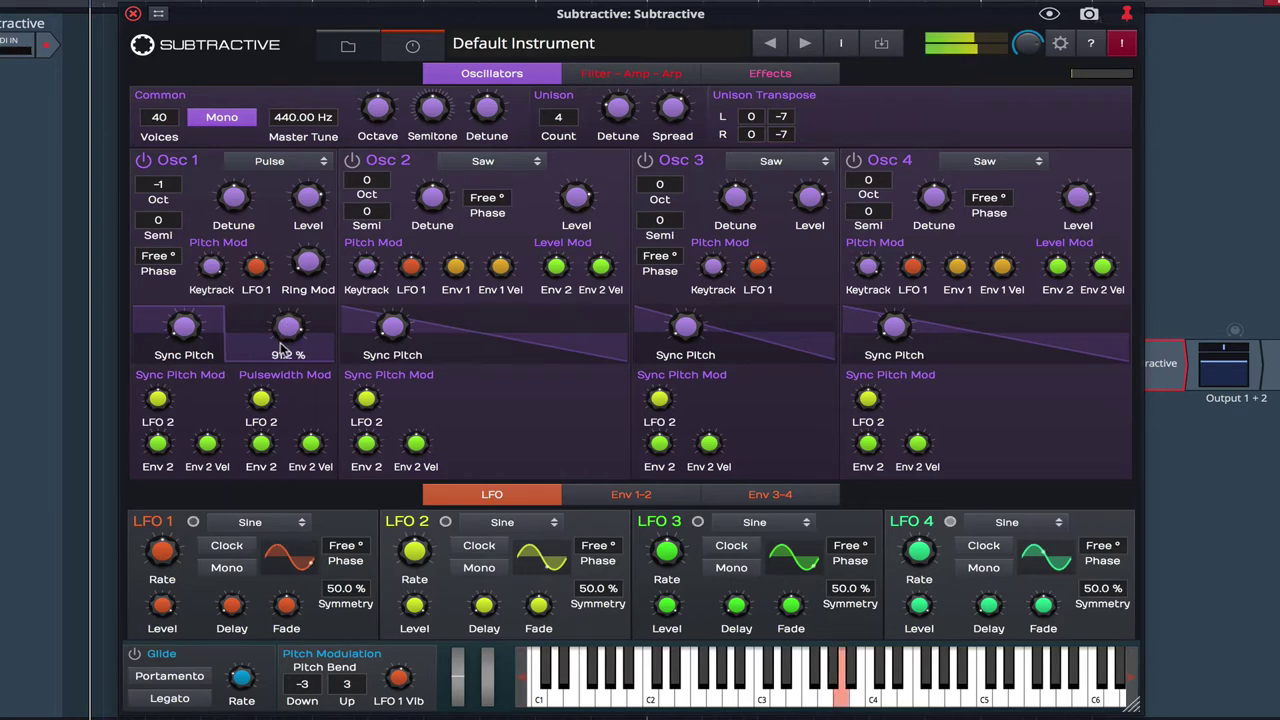
mouse_move(158, 400)
drag(168, 396, 190, 372)
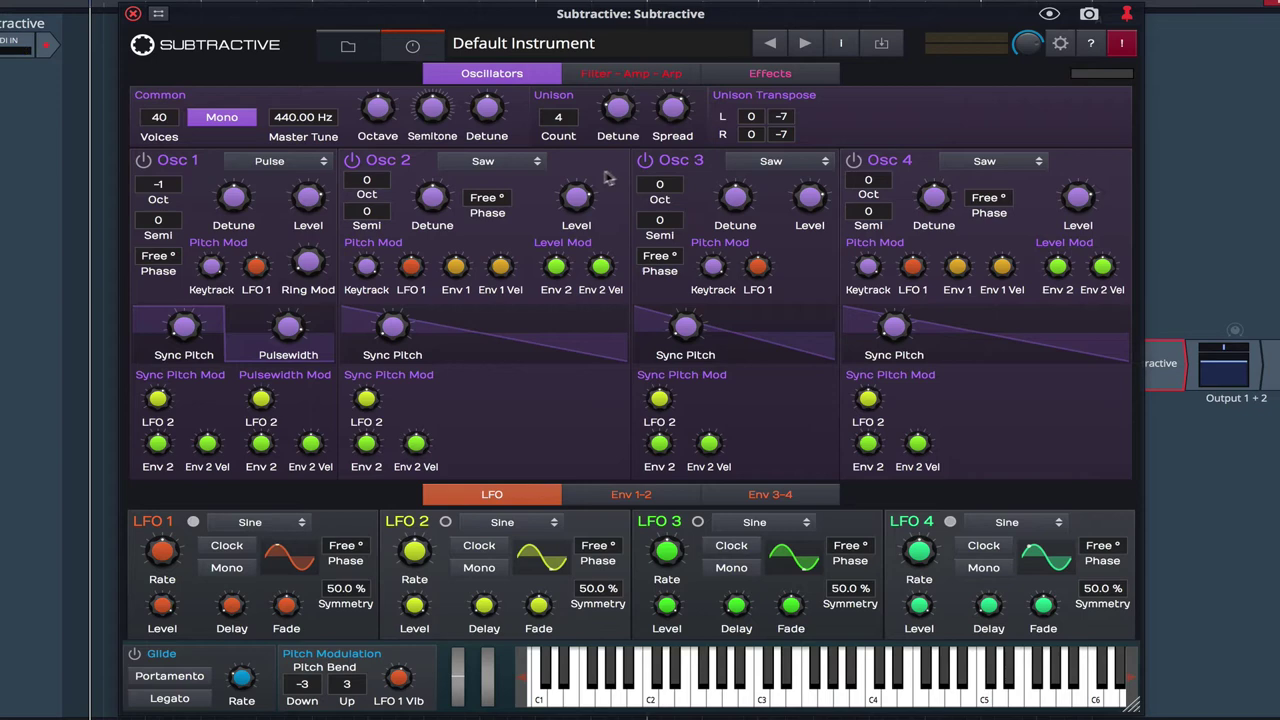
- Detune Osc 2 slightly down and Osc 3 slightly up, and set Osc 3's semitone offset to 3
mouse_move(437, 195)
drag(432, 195, 433, 210)
drag(735, 199, 757, 187)
drag(660, 222, 683, 184)
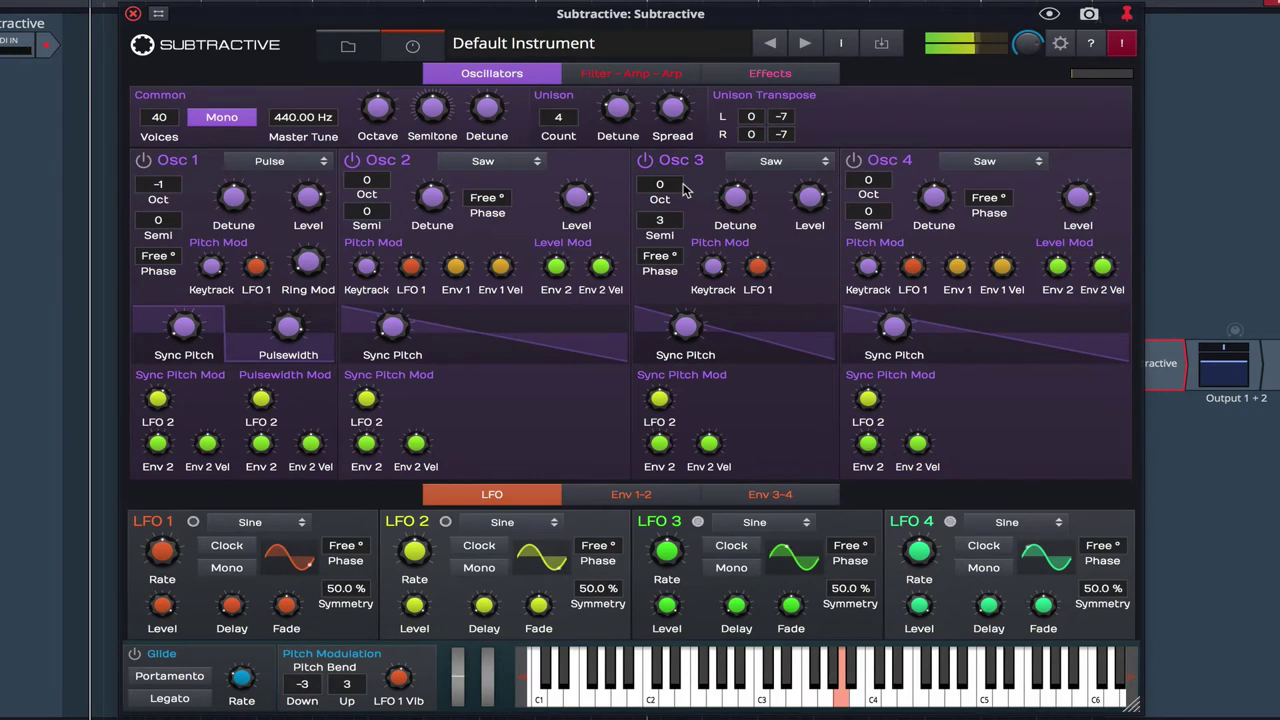
- Toggle Osc 1's power to compare the sound with and without it
click(142, 162)
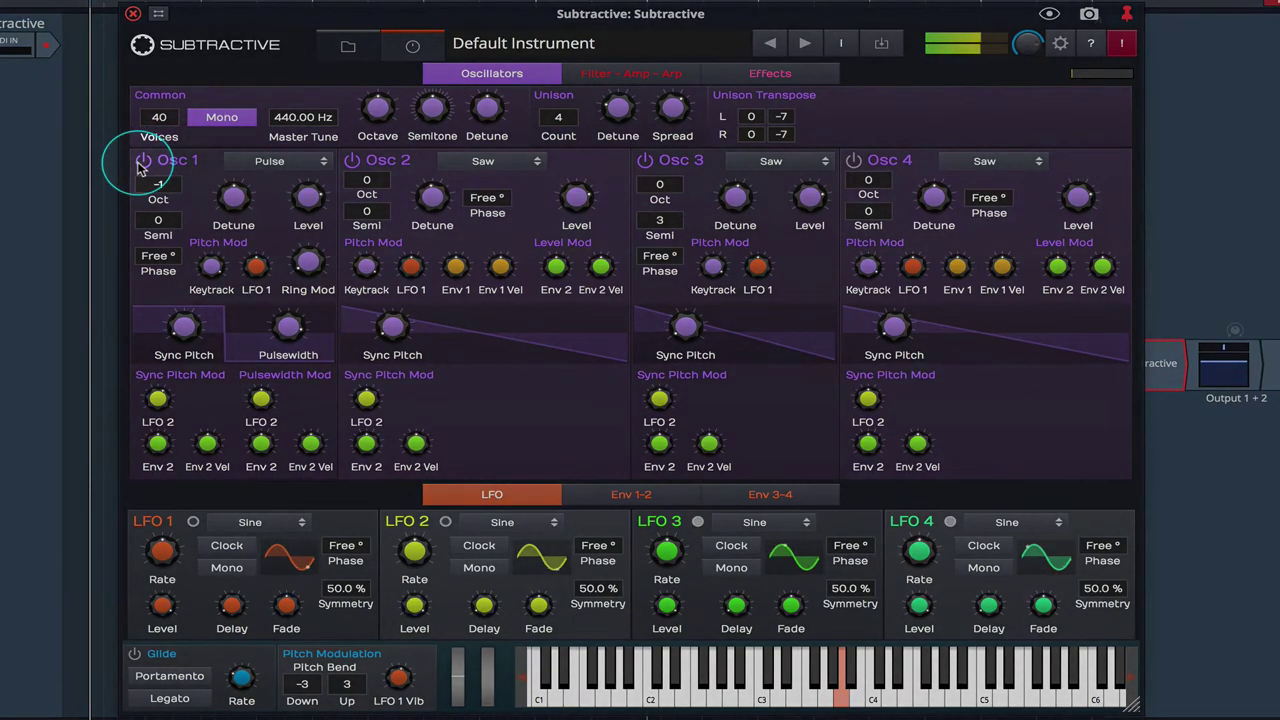
drag(140, 168, 140, 168)
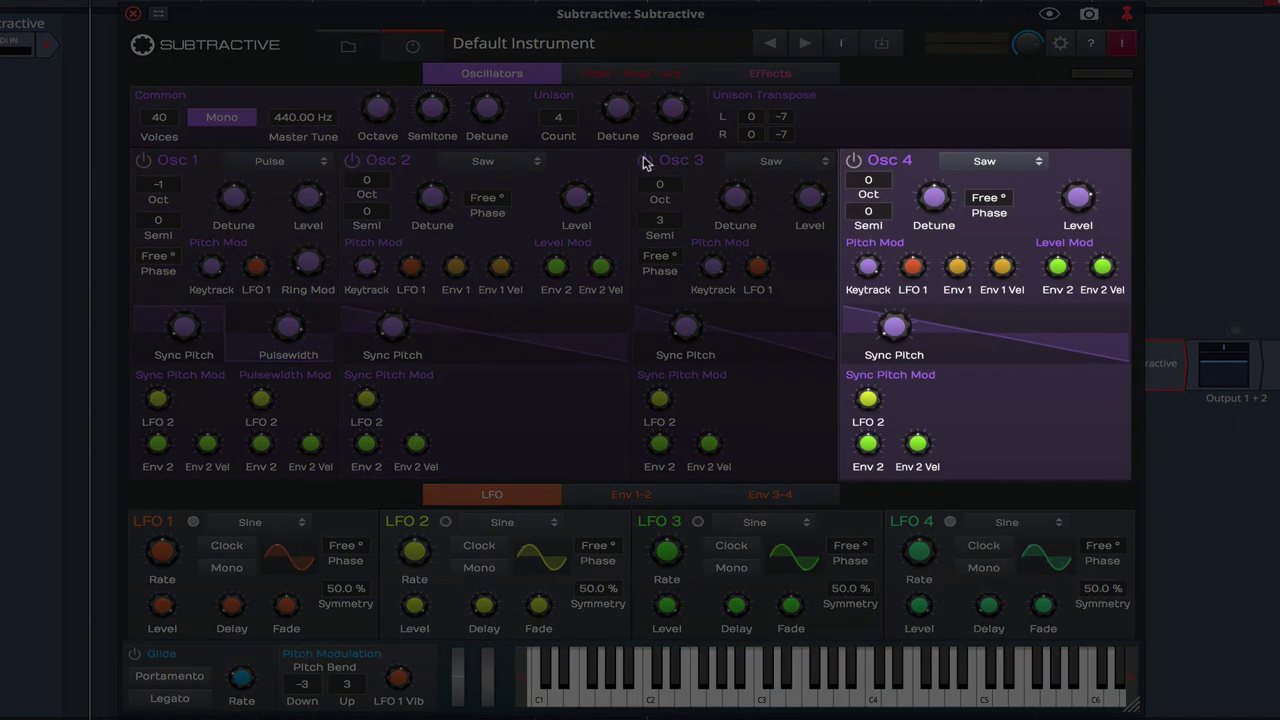
- Set Osc 4 to the Spinal Saw waveform, raise its cluster, adjust the cluster detune, and set the semitone offset to 7
click(970, 161)
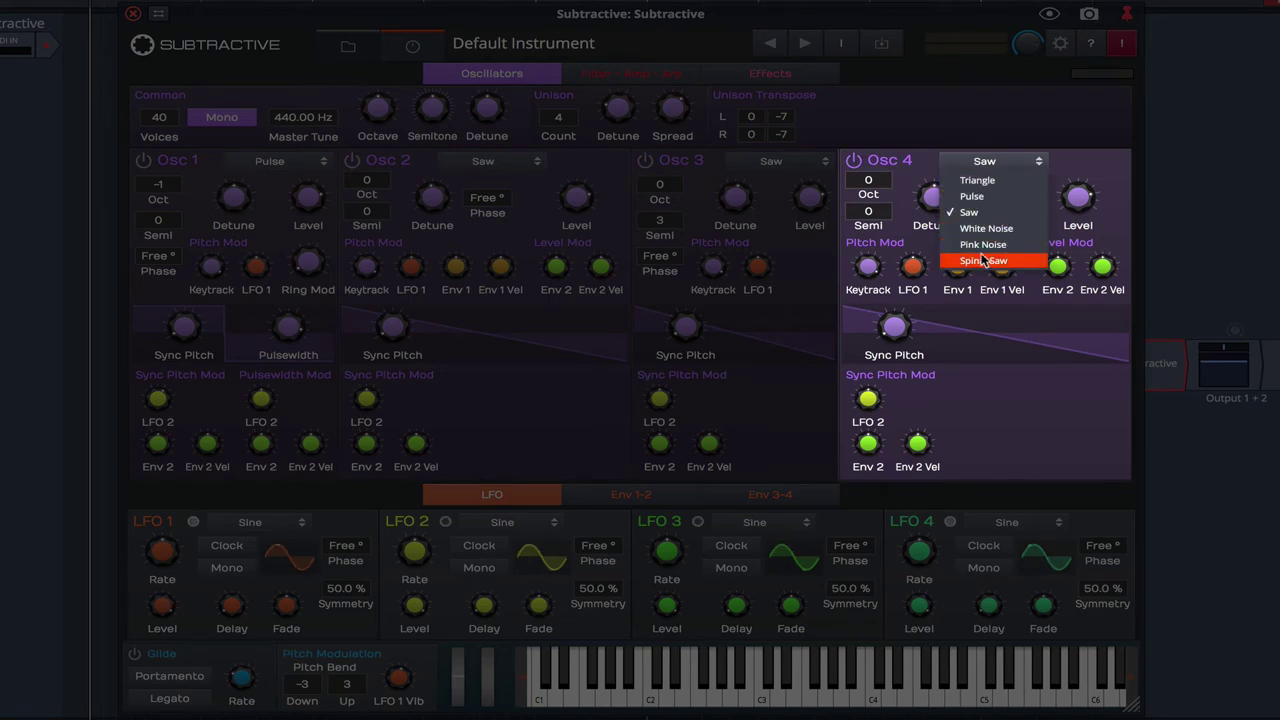
click(983, 261)
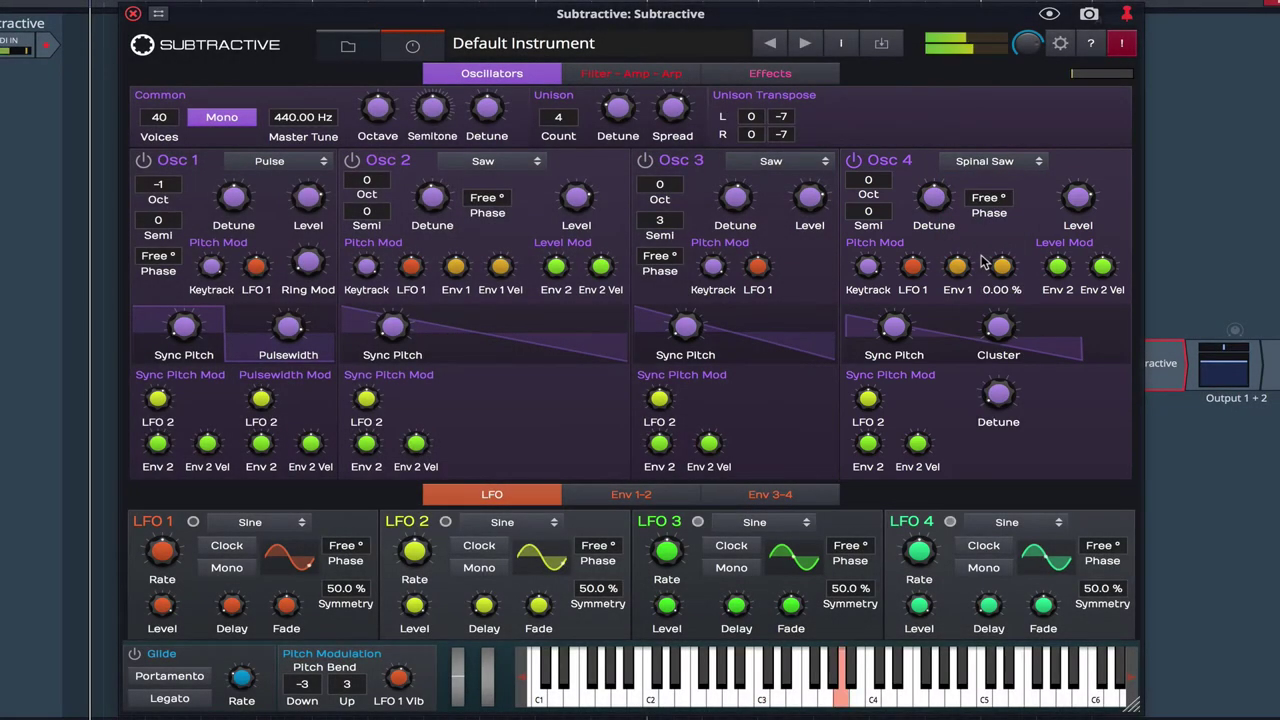
mouse_move(995, 327)
drag(997, 330, 1040, 225)
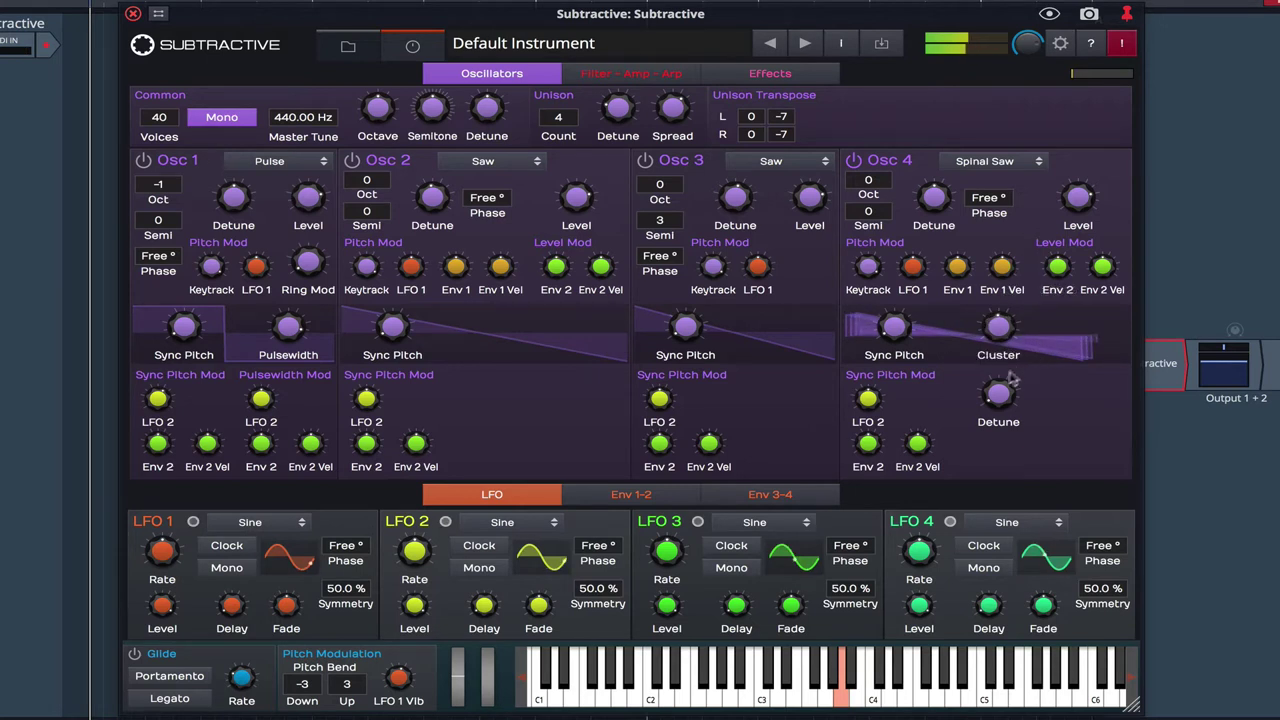
drag(998, 398, 998, 390)
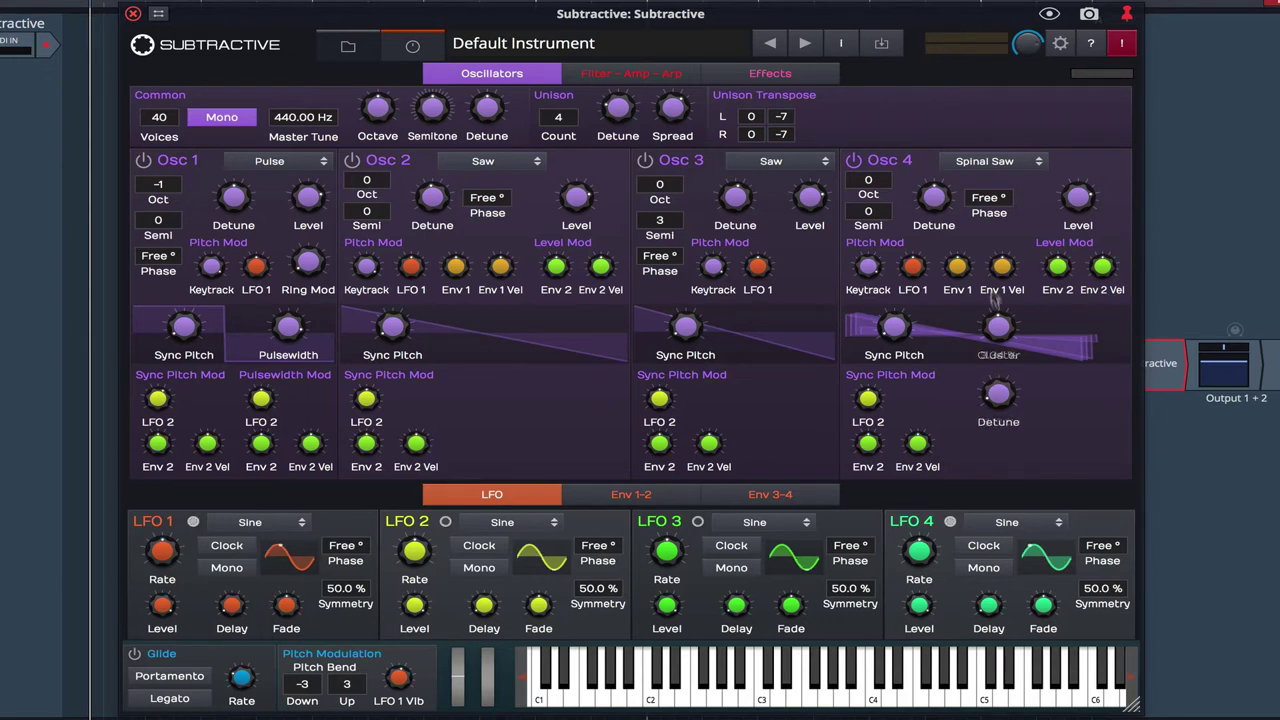
drag(873, 222, 892, 155)
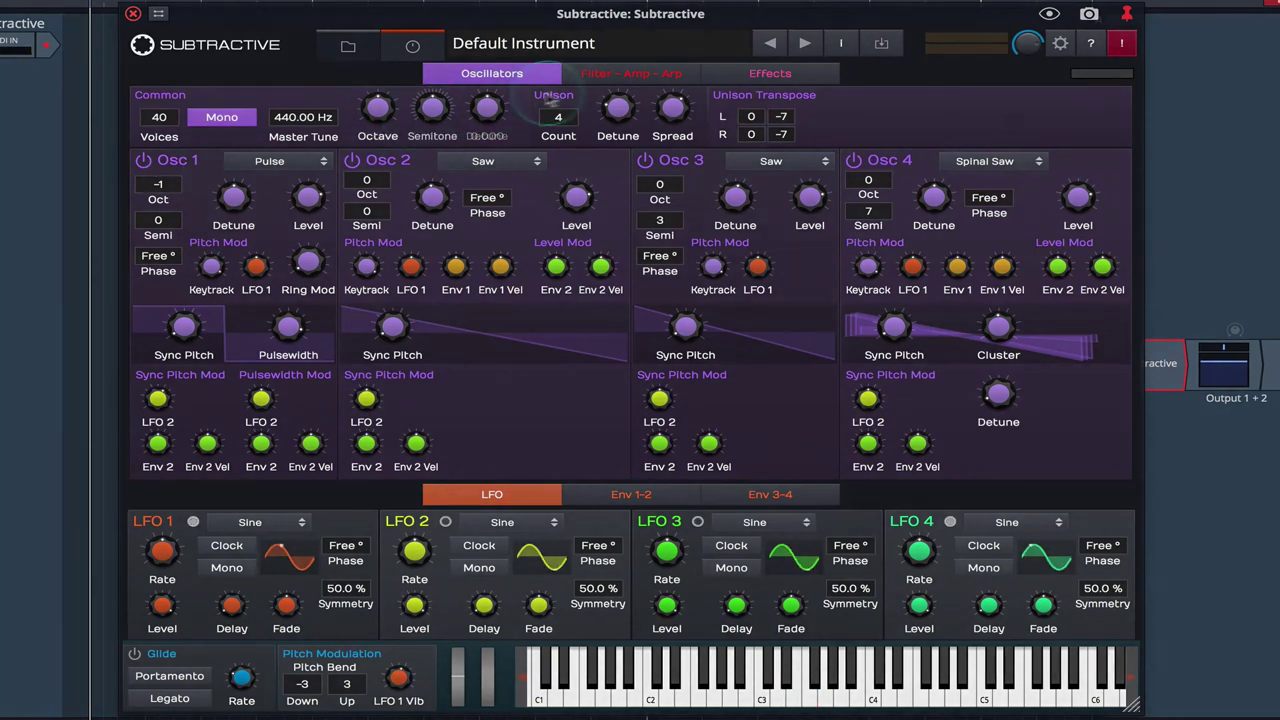
- Give LFO 4 the 4 St Up shape with a phase of 360° and a symmetry of 45 %
click(606, 80)
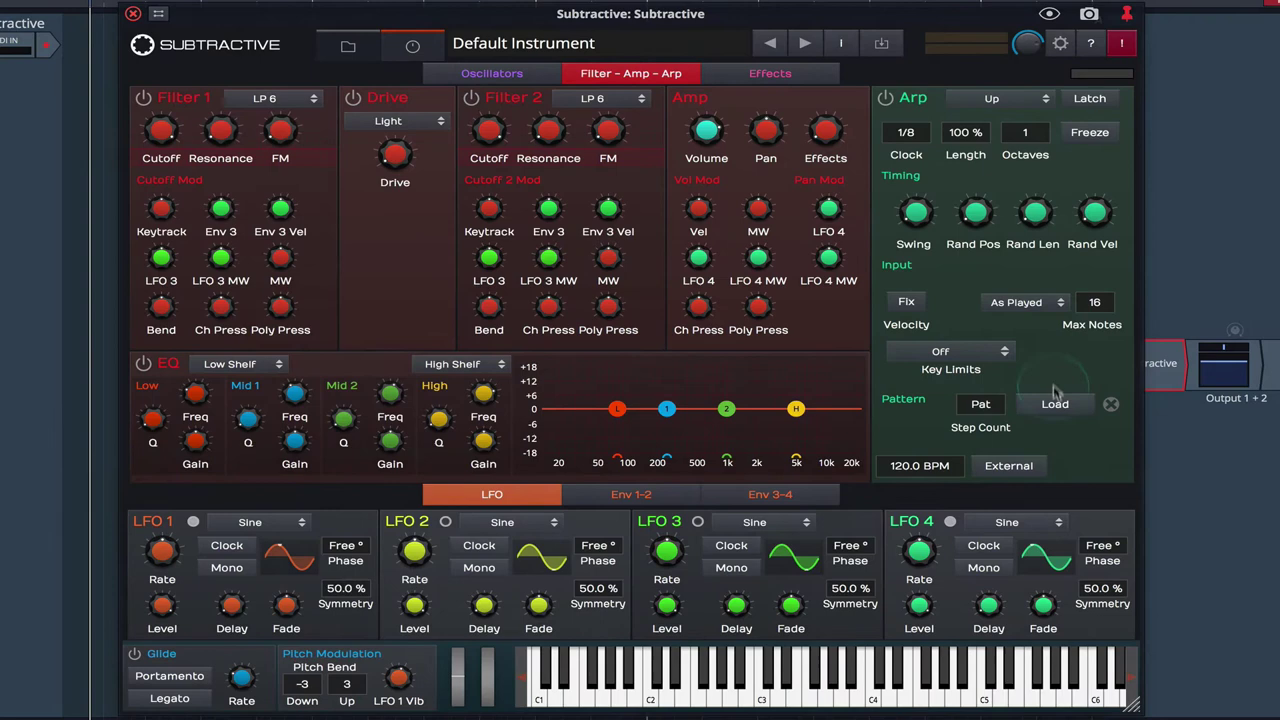
click(1025, 518)
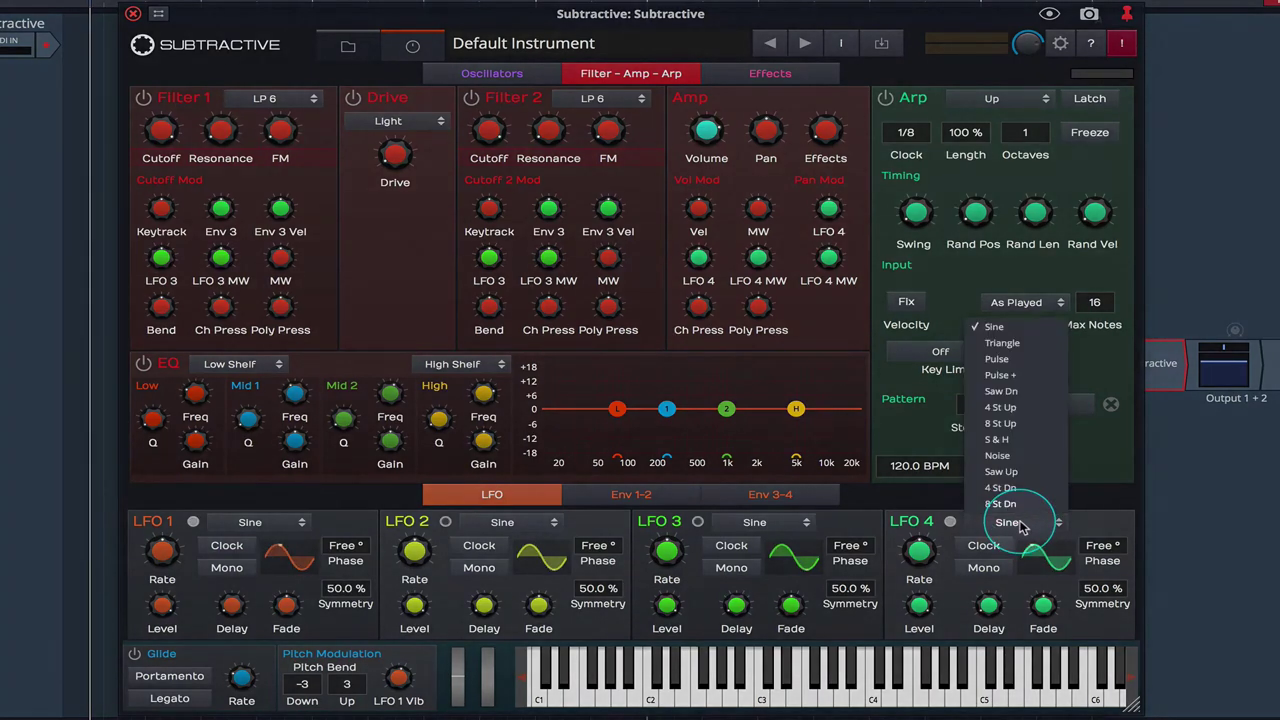
click(1027, 408)
drag(1105, 558, 1135, 312)
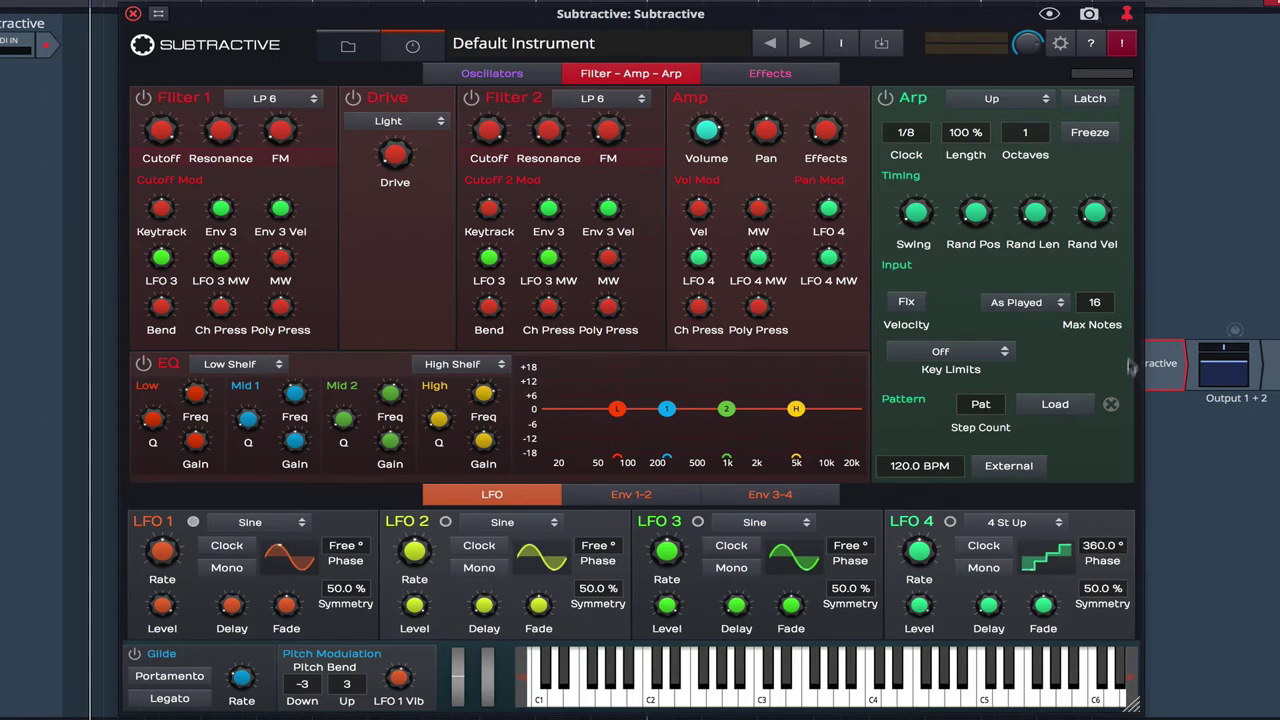
drag(1093, 592, 1090, 600)
- Put LFO 4 in Clock and Mono modes at a 1/4 rate and raise its modulation of the amp volume
click(977, 546)
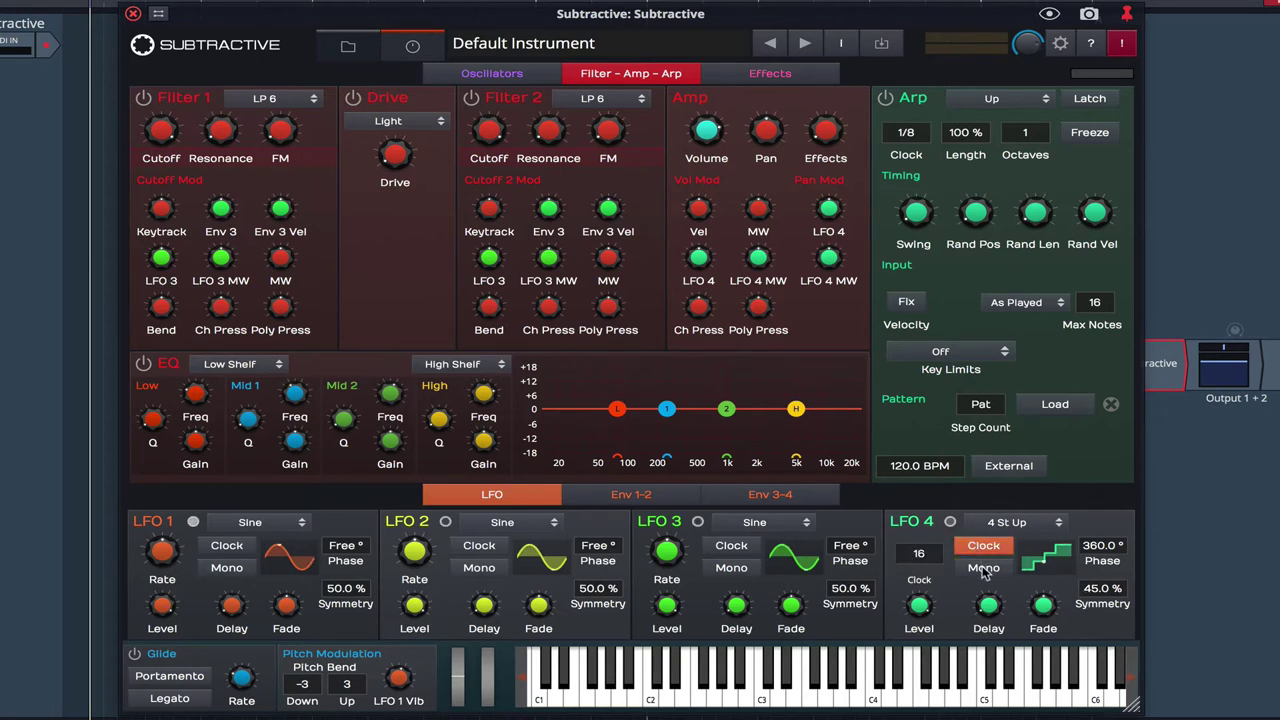
click(984, 568)
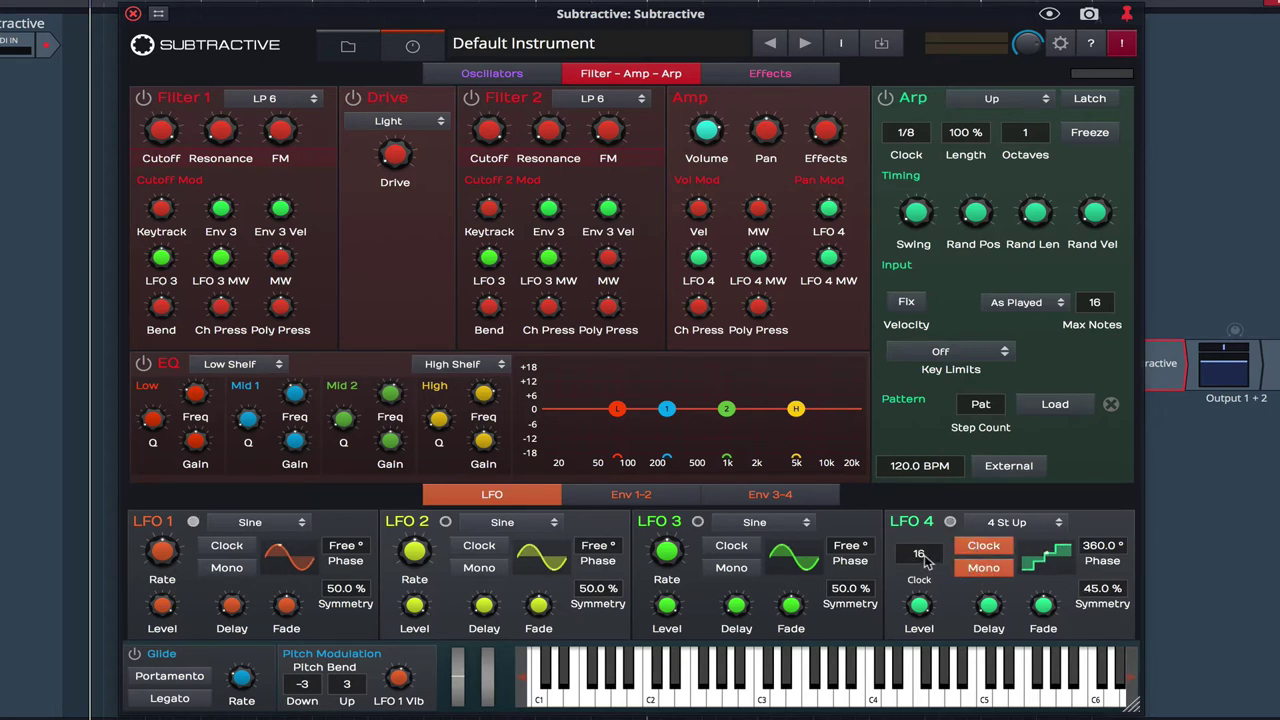
drag(927, 563, 952, 497)
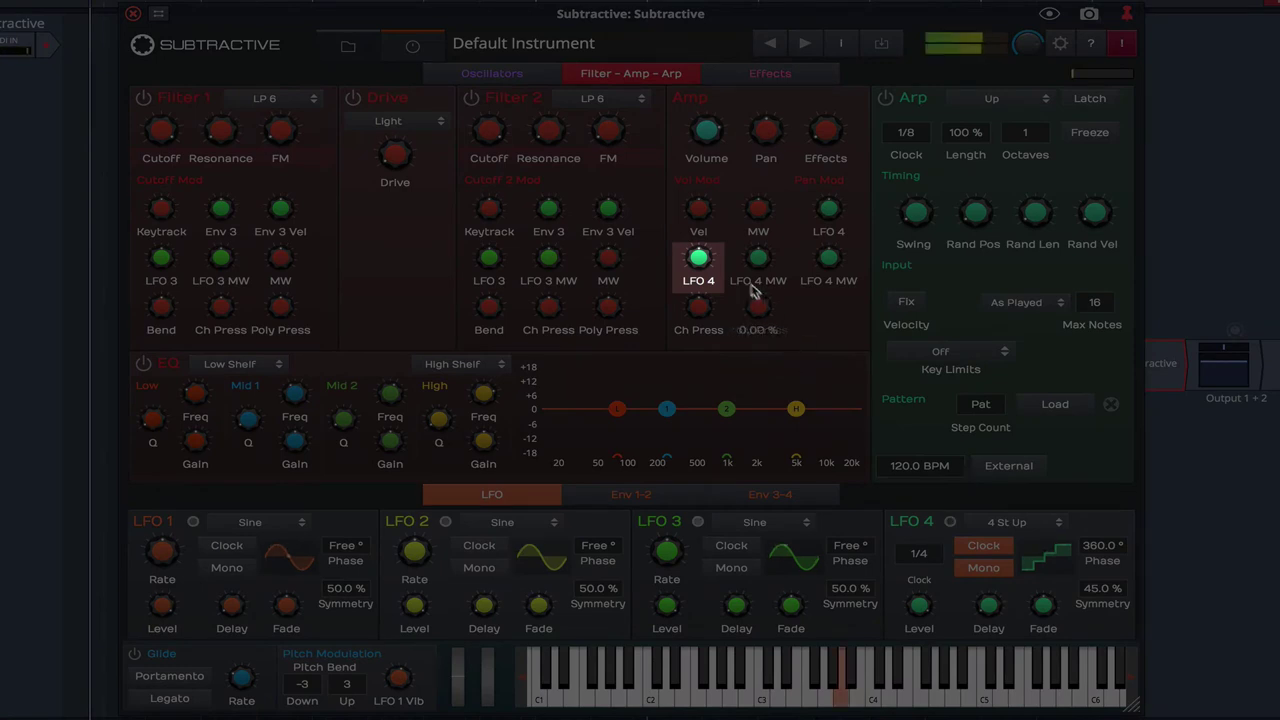
mouse_move(700, 262)
drag(698, 260, 700, 207)
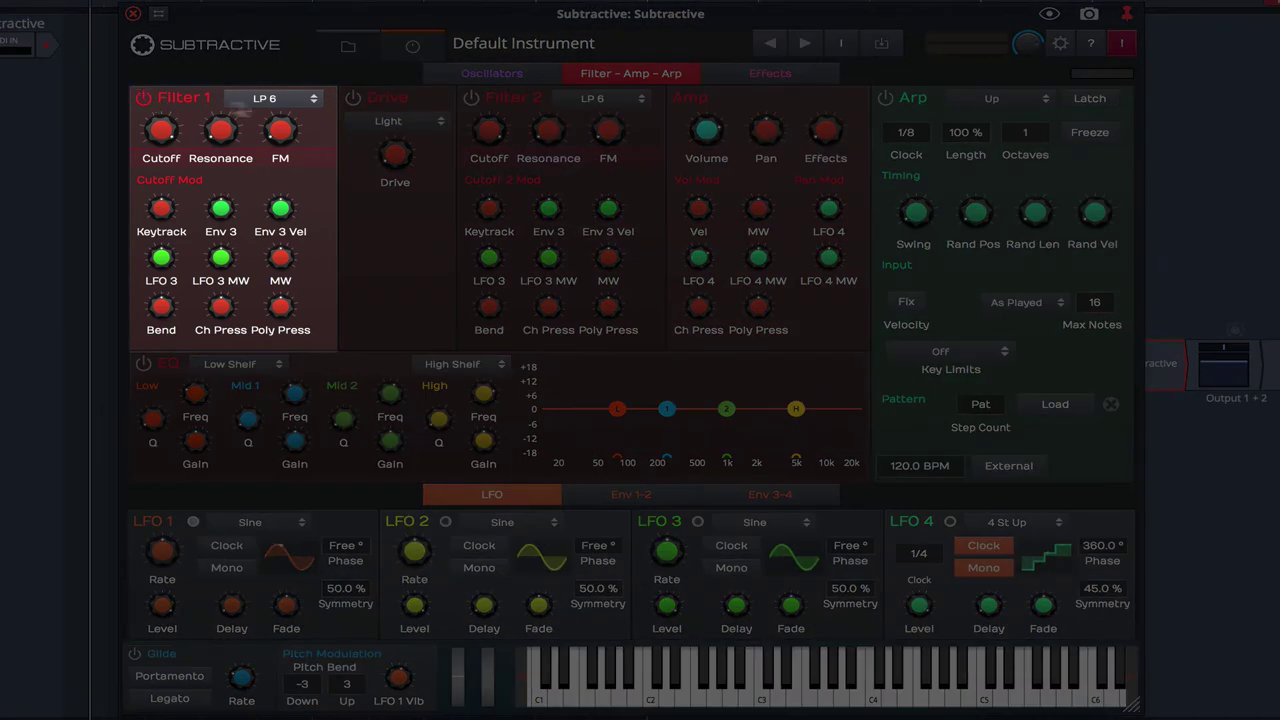
- Change Filter 1's type to Sallen-Key LP and lower its cutoff
click(295, 100)
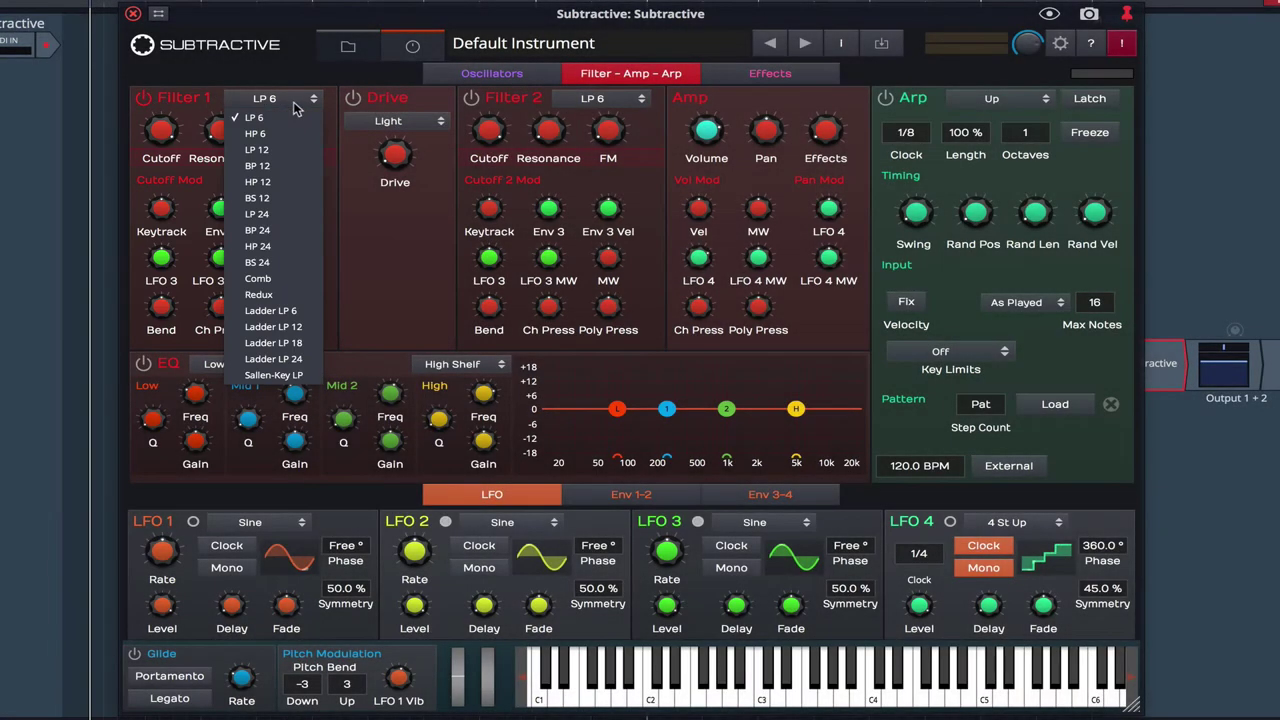
click(273, 376)
drag(164, 149, 165, 256)
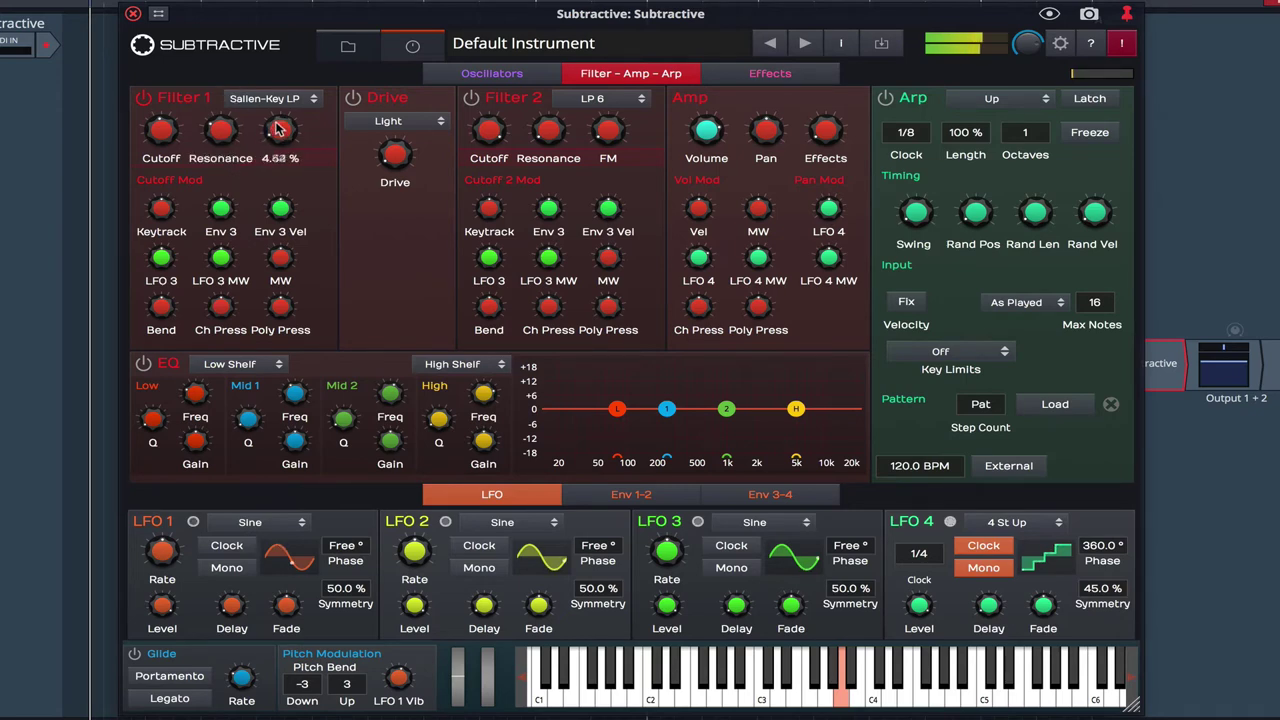
- Reshape Env 3 into four stages with a ramped attack and full-level sustain, and raise its modulation of Filter 1's cutoff
click(765, 494)
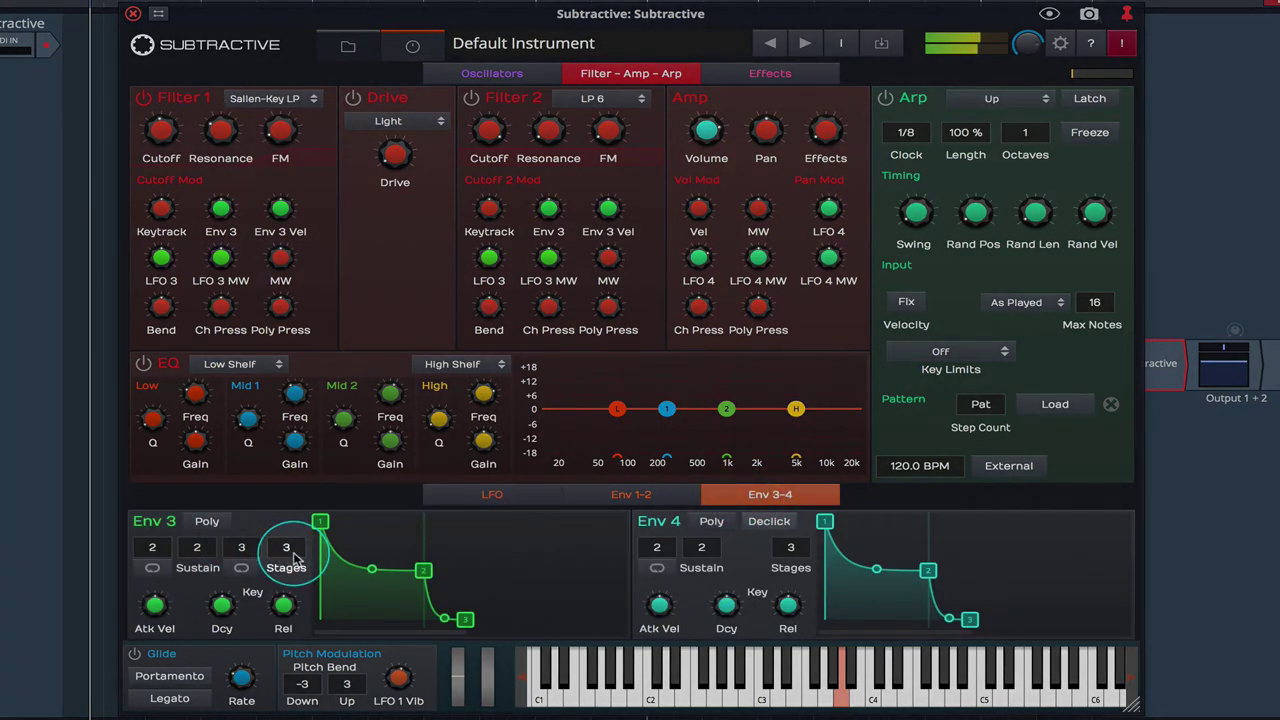
drag(288, 552, 385, 521)
drag(463, 571, 491, 521)
drag(507, 618, 547, 588)
mouse_move(222, 212)
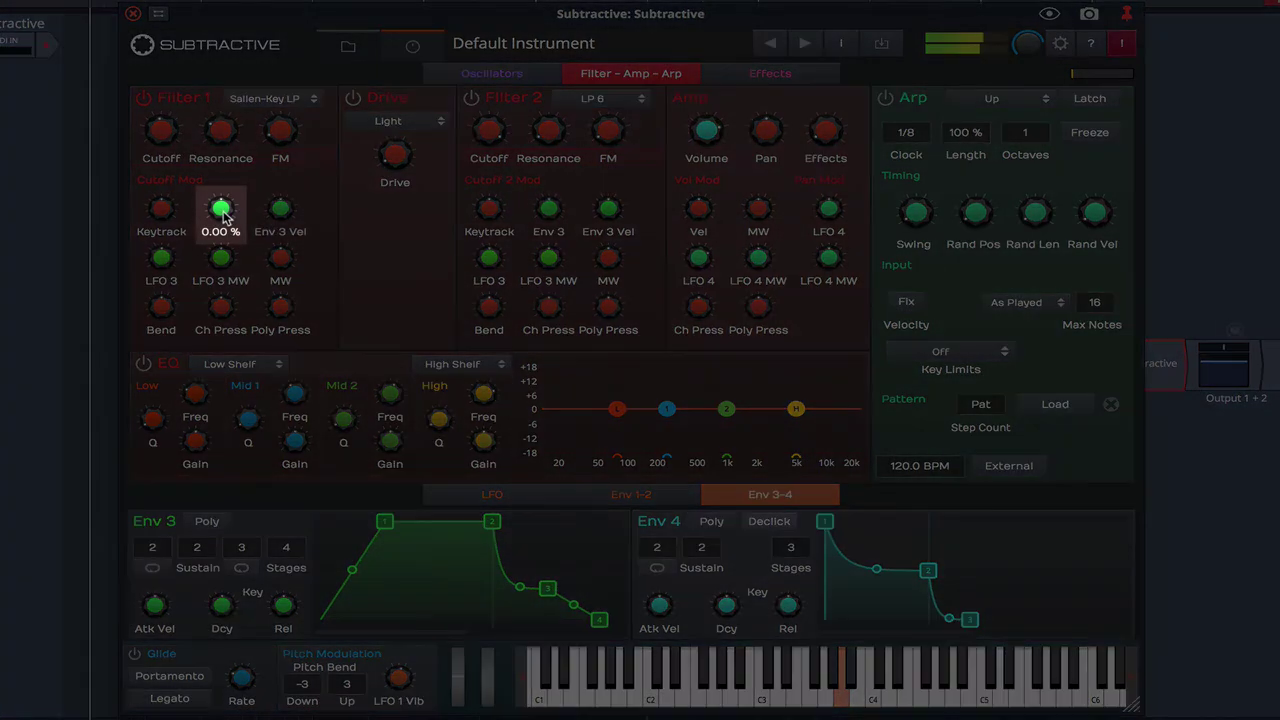
drag(232, 200, 239, 176)
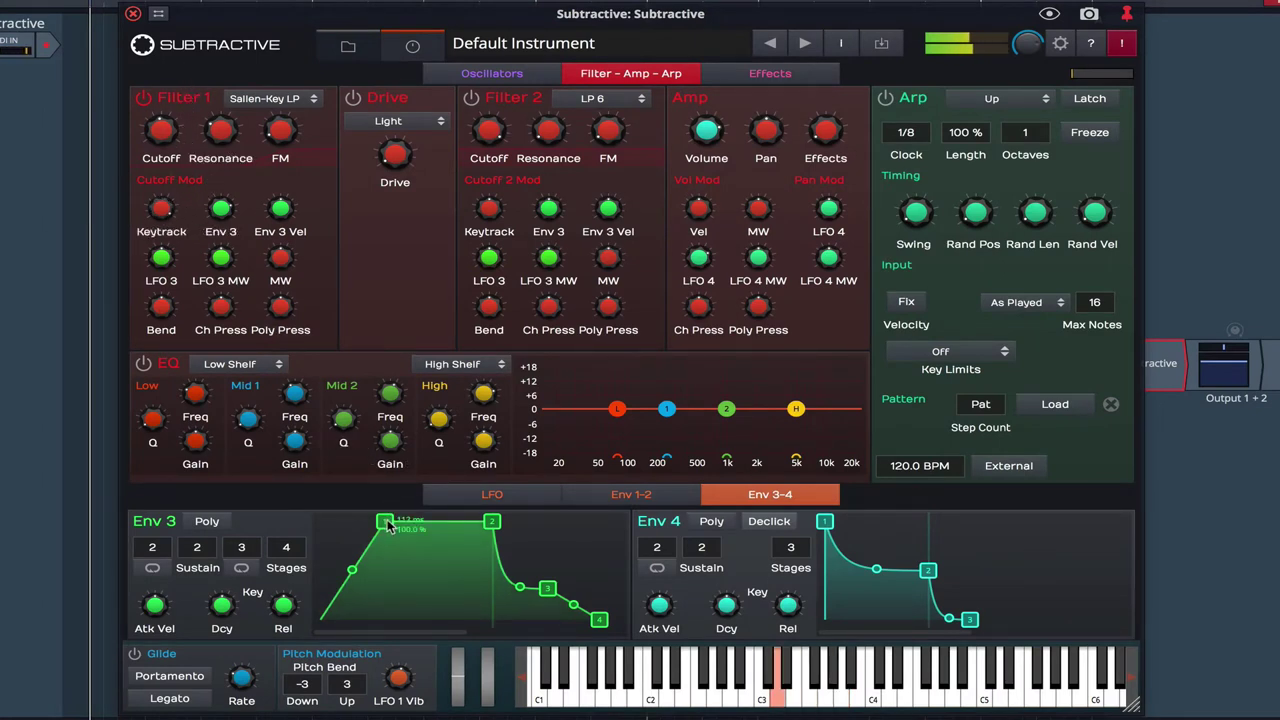
- Lengthen Env 3's attack slightly and turn up the Light drive amount a little
drag(385, 522, 398, 524)
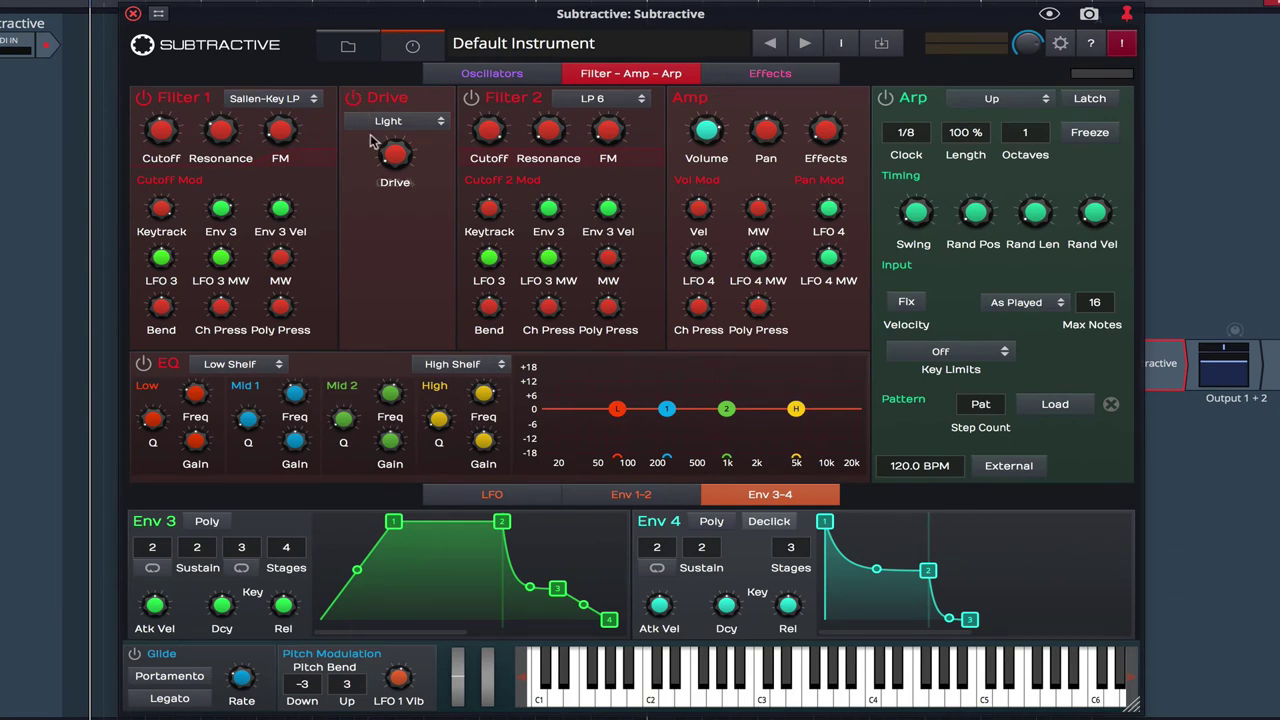
mouse_move(383, 163)
mouse_move(391, 159)
mouse_down()
mouse_move(405, 131)
mouse_move(394, 156)
mouse_up()
- Enable the EQ with a Low Cut near 50 Hz, Mid 1 at 315.5 Hz and -2.06 dB, and High at 6500 Hz and 7.38 dB
click(232, 364)
click(228, 415)
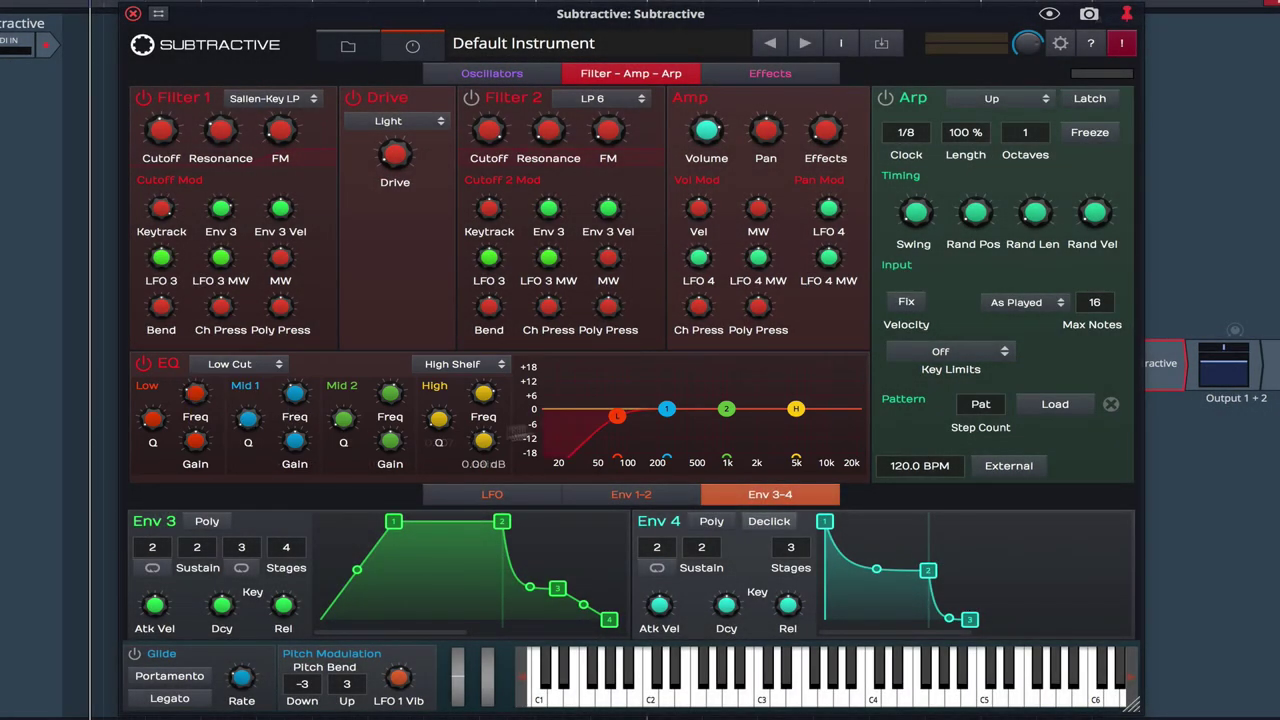
drag(621, 415, 678, 417)
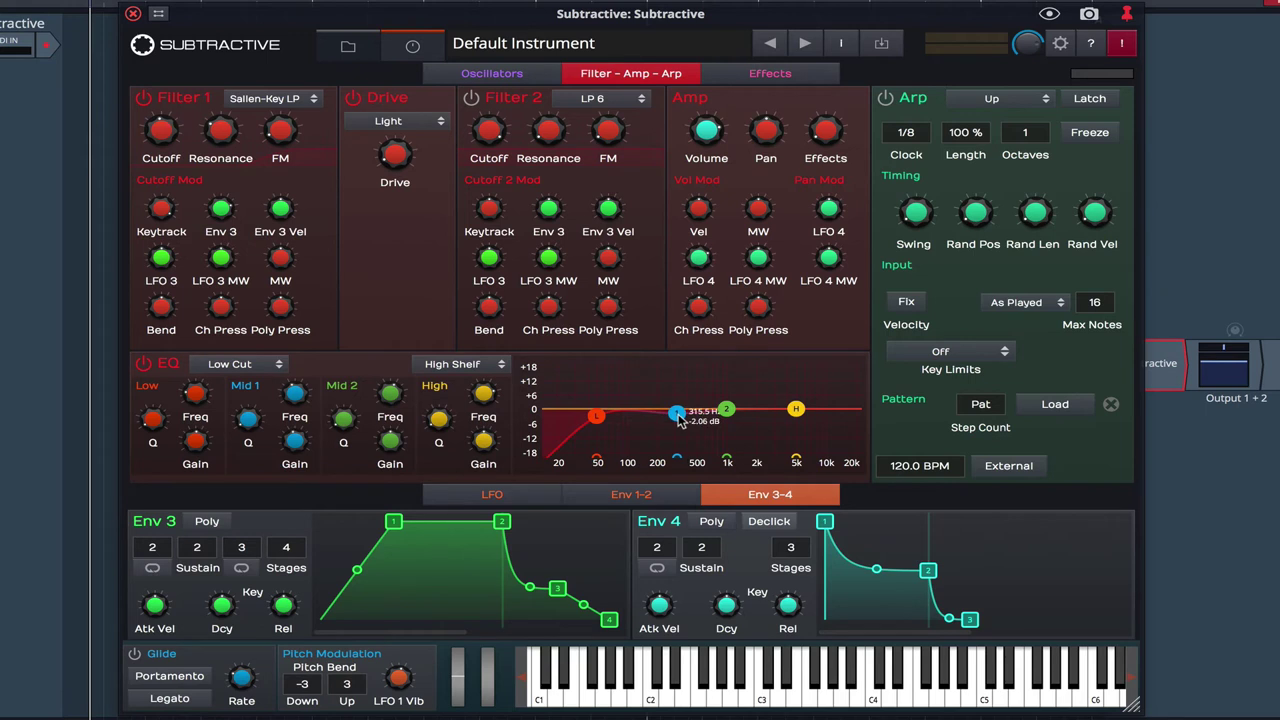
drag(795, 409, 806, 395)
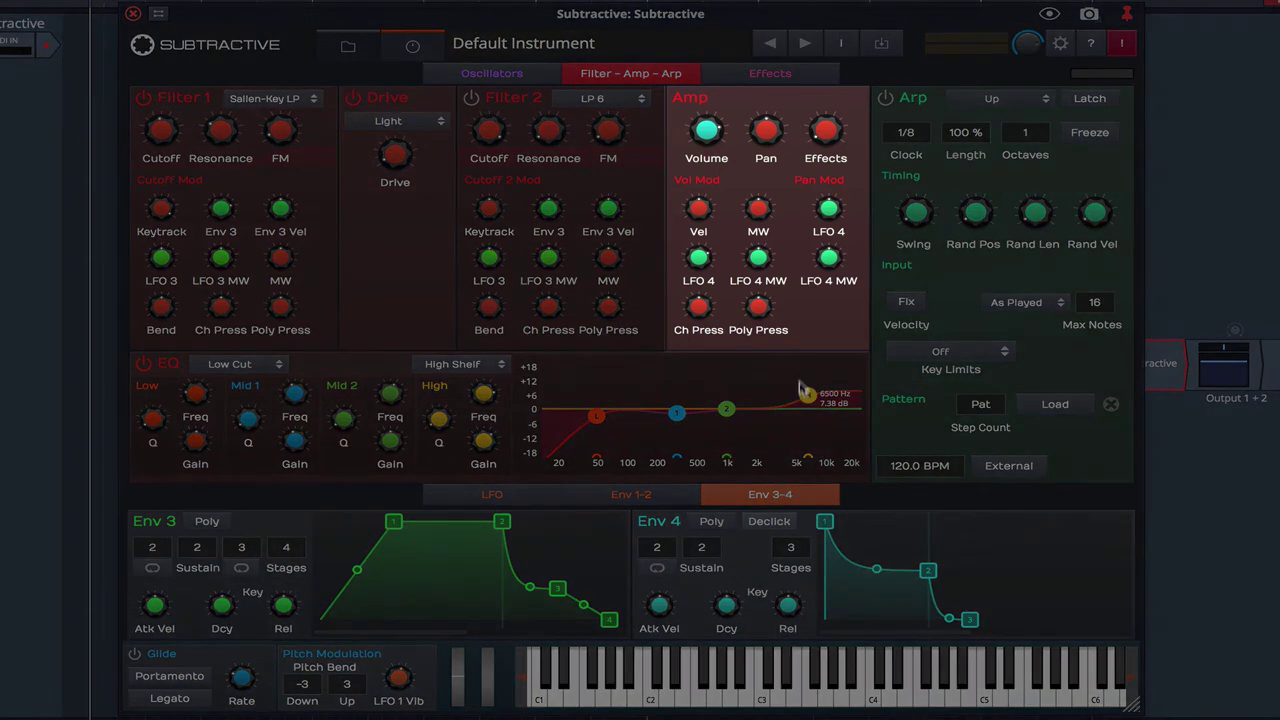
- Set the Amp section's Effects amount to 41 % and show the synth's effects page
mouse_move(826, 145)
drag(826, 120, 829, 73)
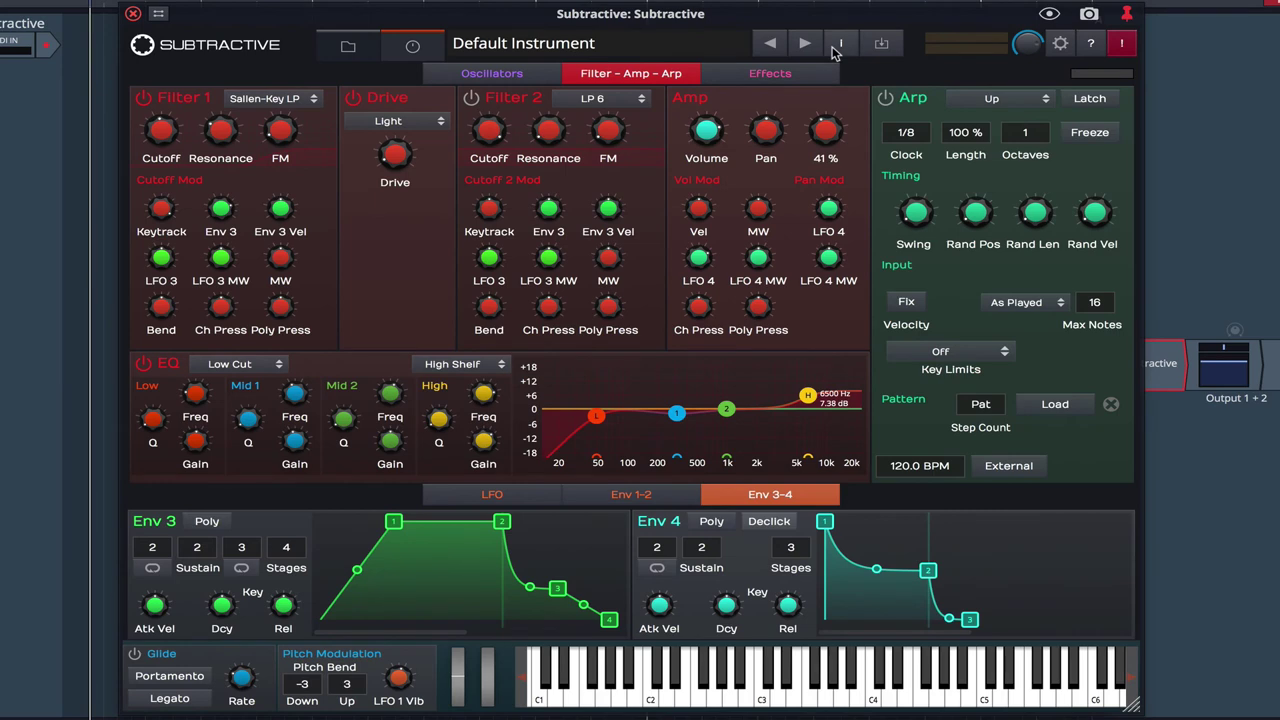
click(772, 80)
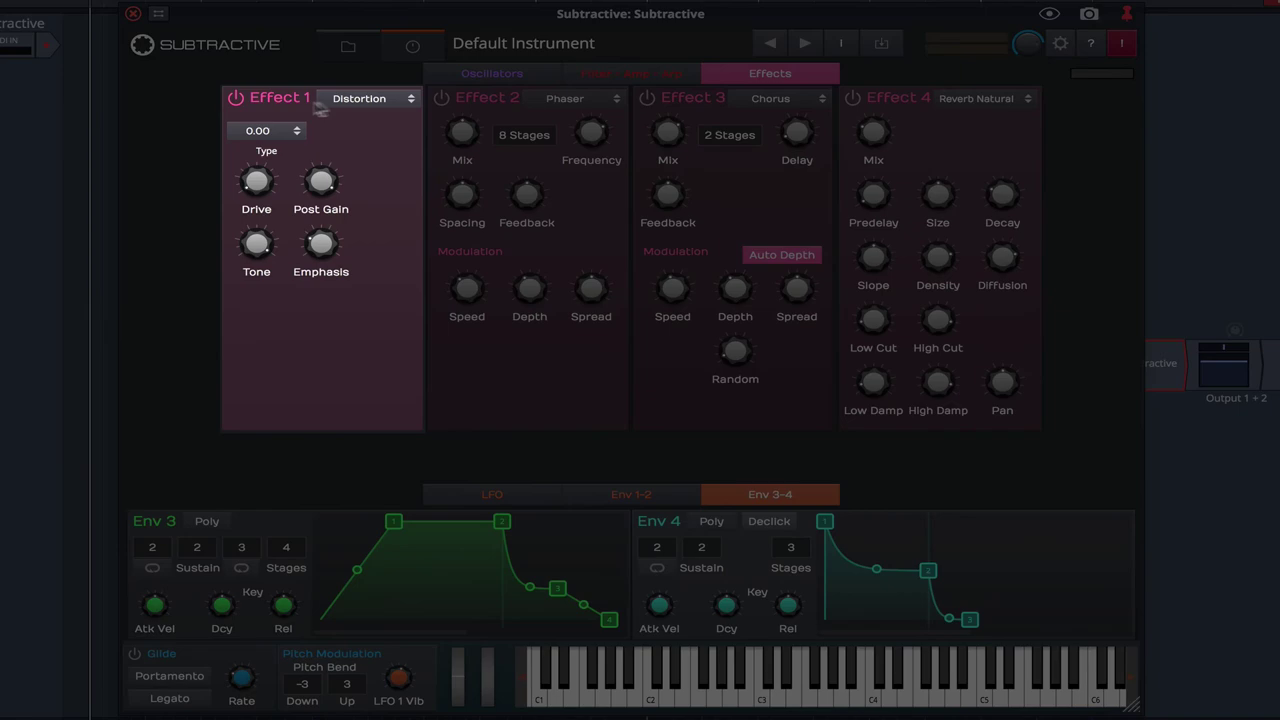
- Make Effect 1 a Compressor with a higher ratio, a lower threshold and more make-up gain
click(355, 99)
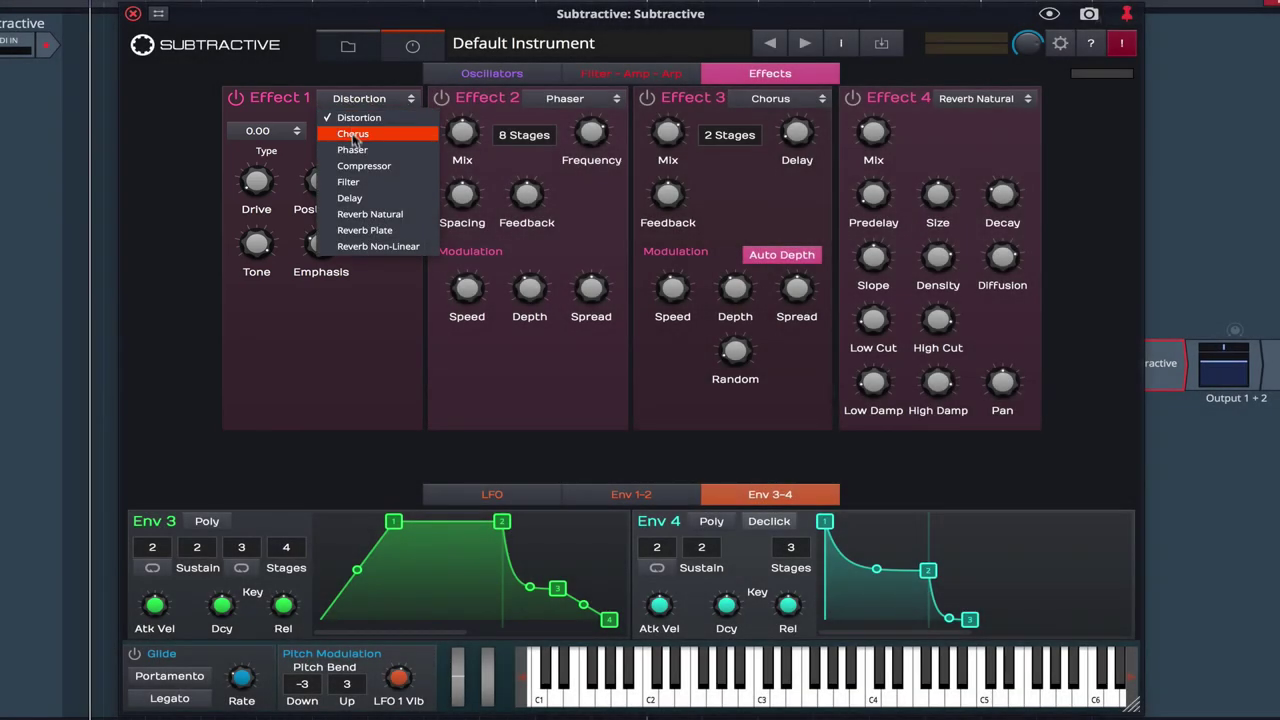
click(355, 168)
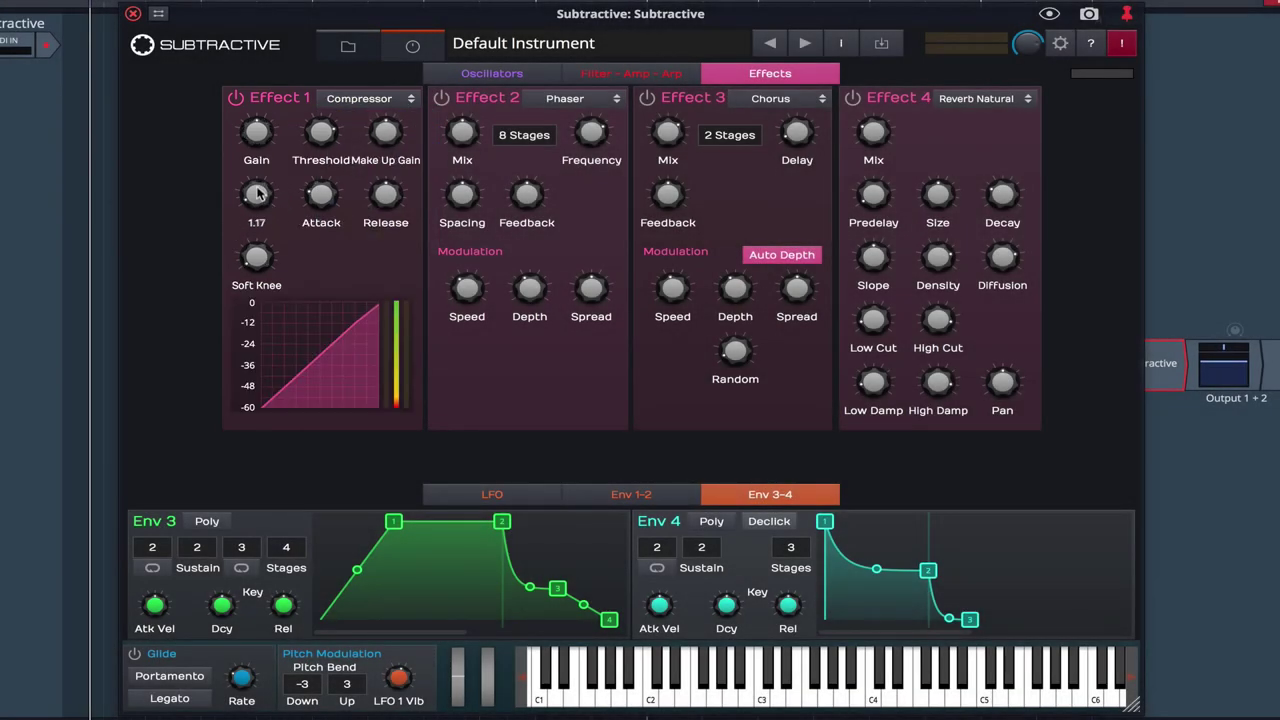
drag(258, 196, 258, 170)
drag(321, 132, 314, 208)
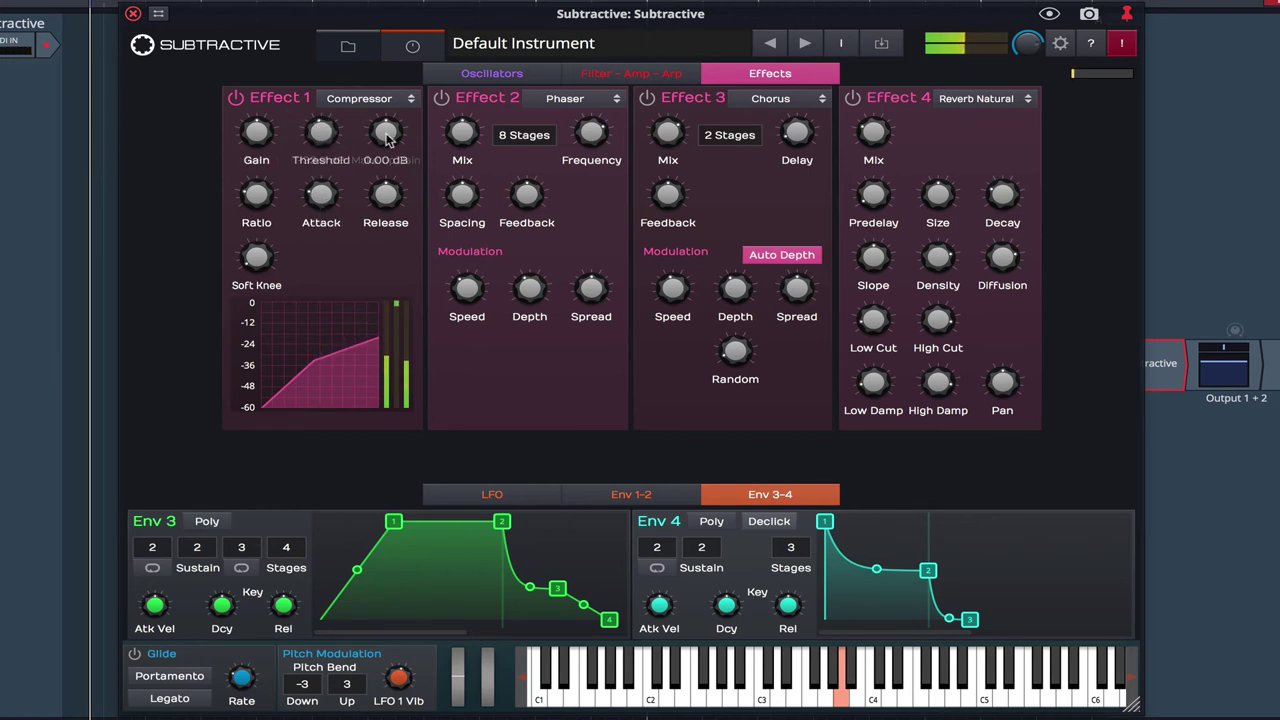
drag(385, 131, 418, 78)
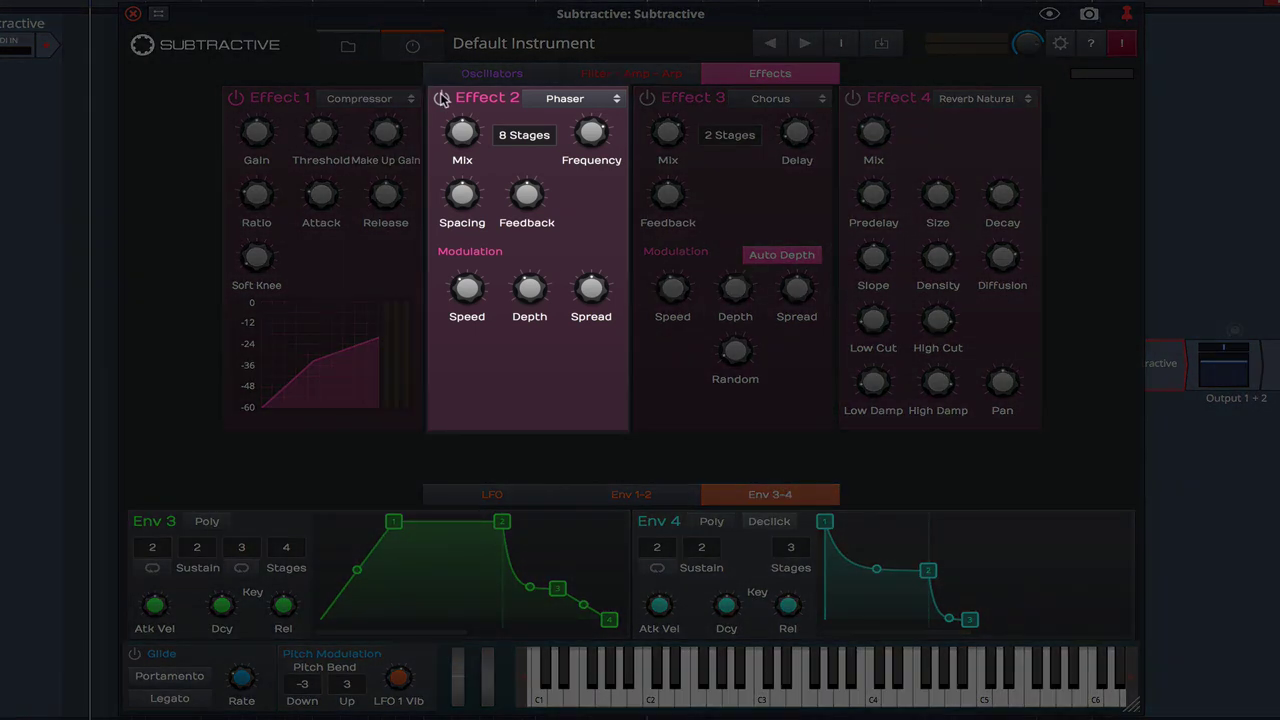
- Turn on Effect 2 as a Delay and raise its feedback
click(565, 98)
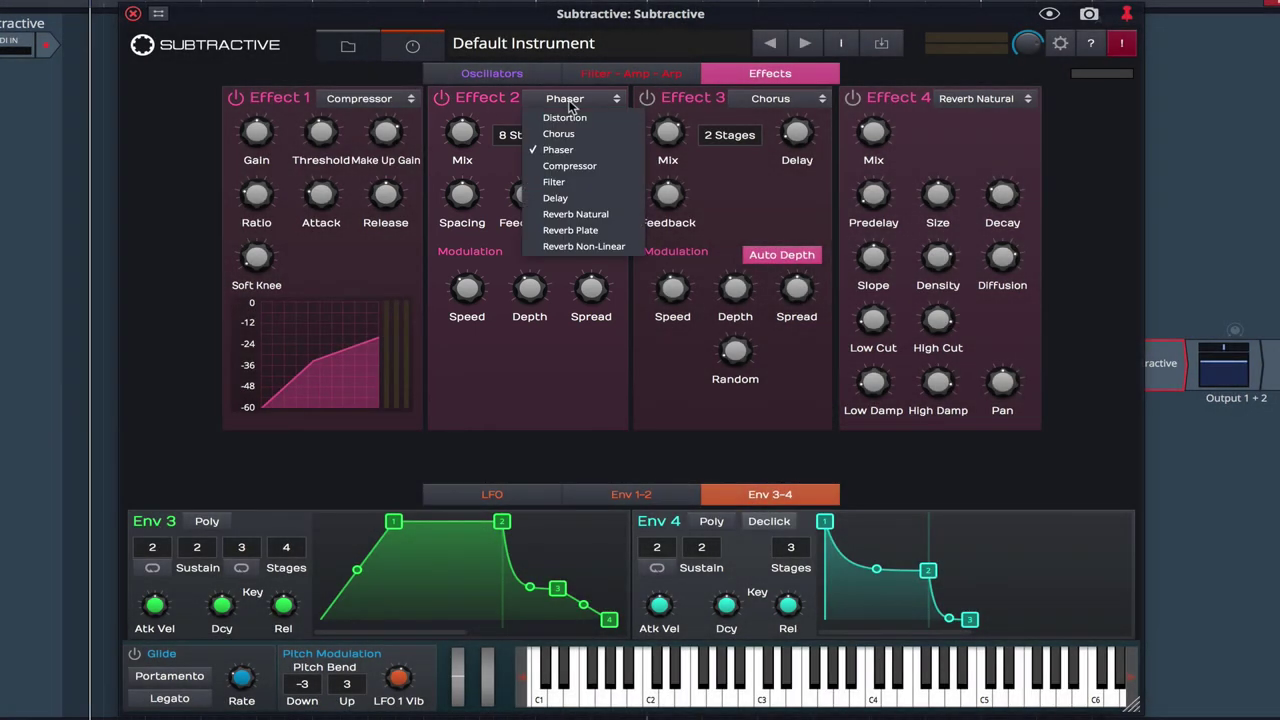
click(568, 182)
drag(459, 192, 553, 143)
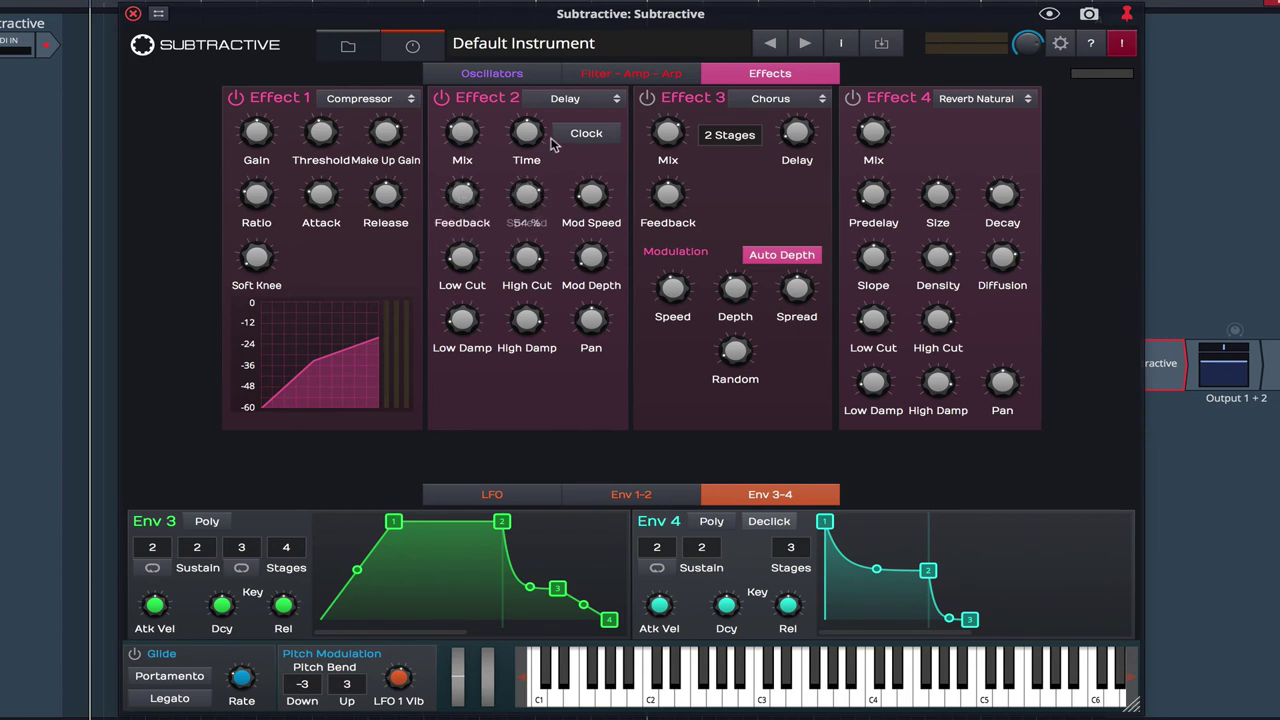
mouse_move(484, 135)
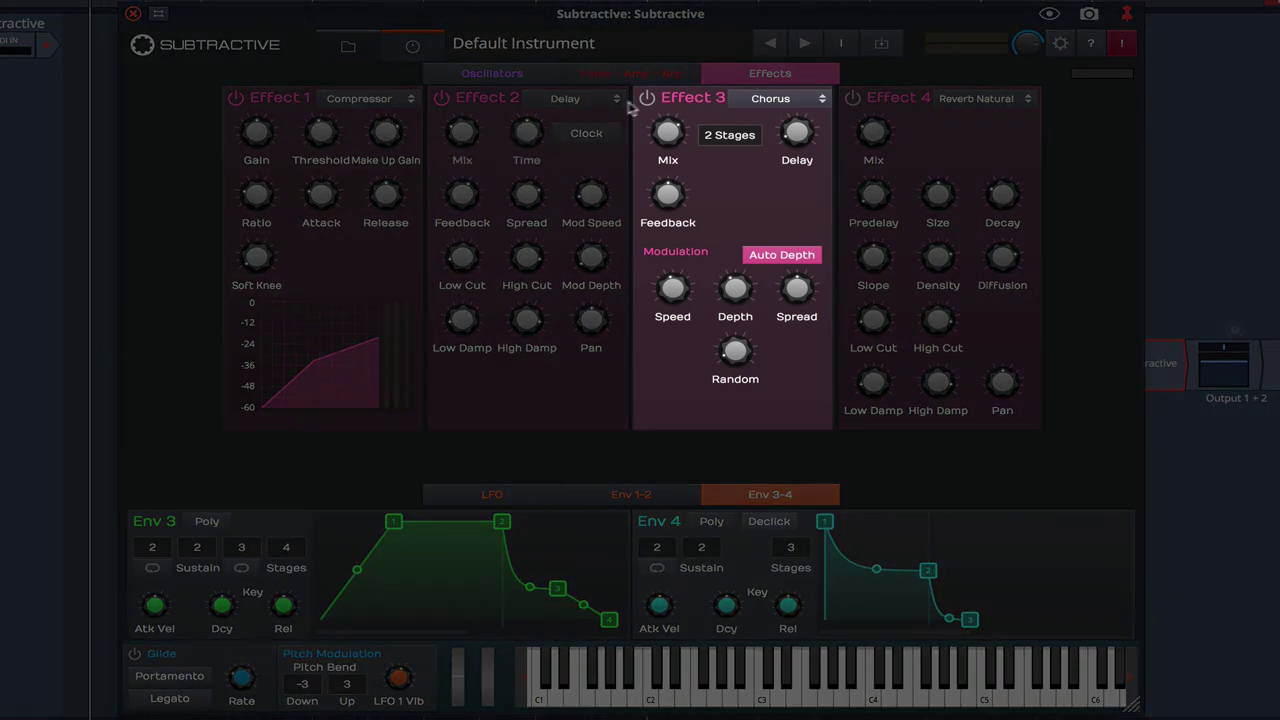
- Turn on Effect 3 and change its type to Reverb Plate
click(775, 98)
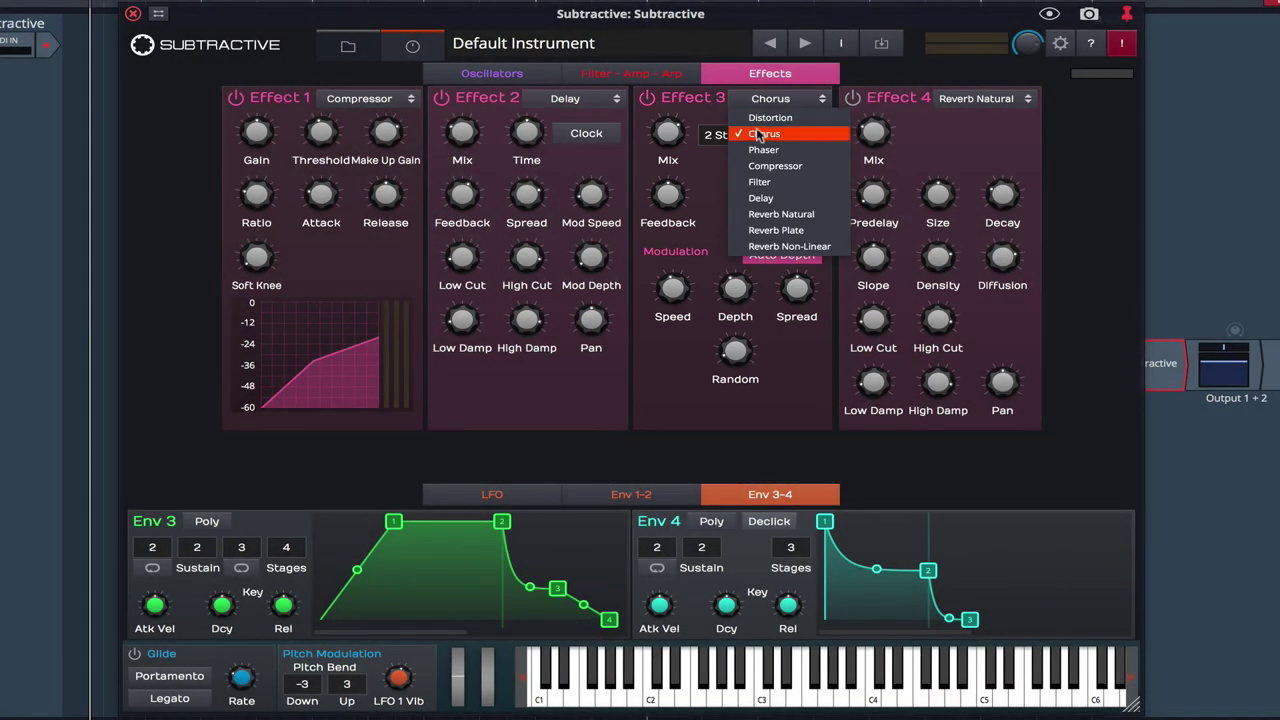
click(765, 232)
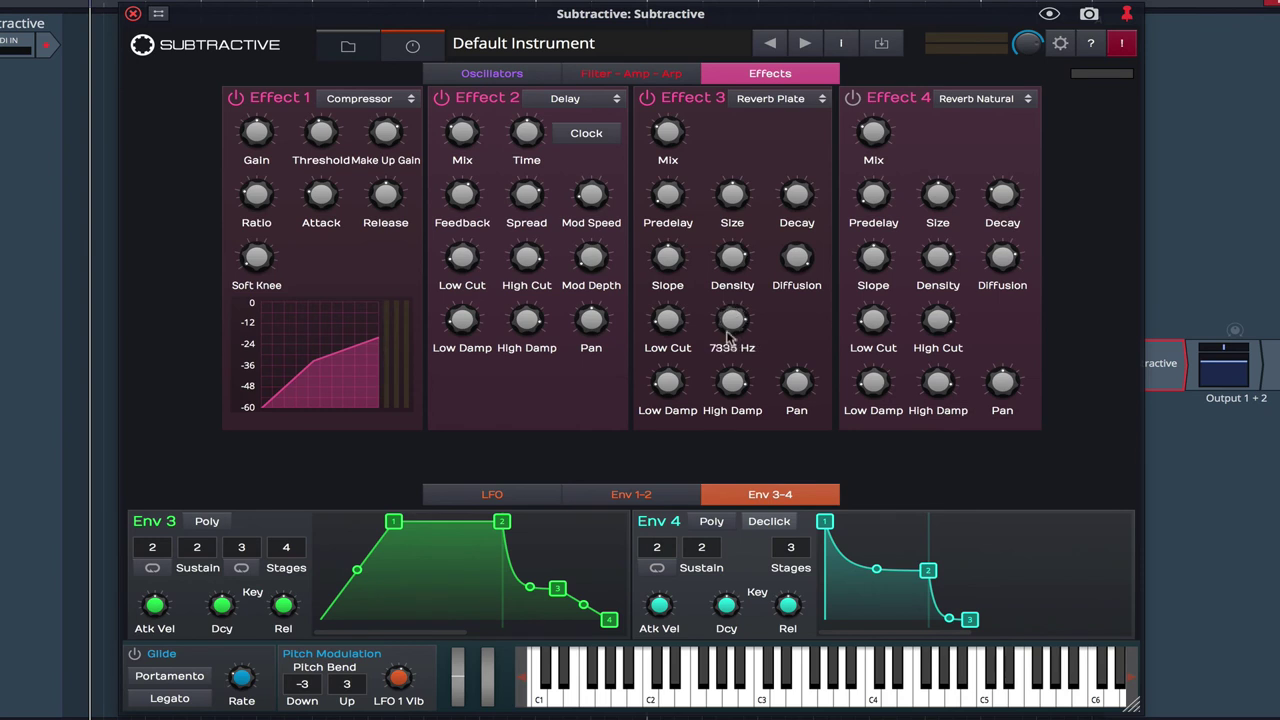